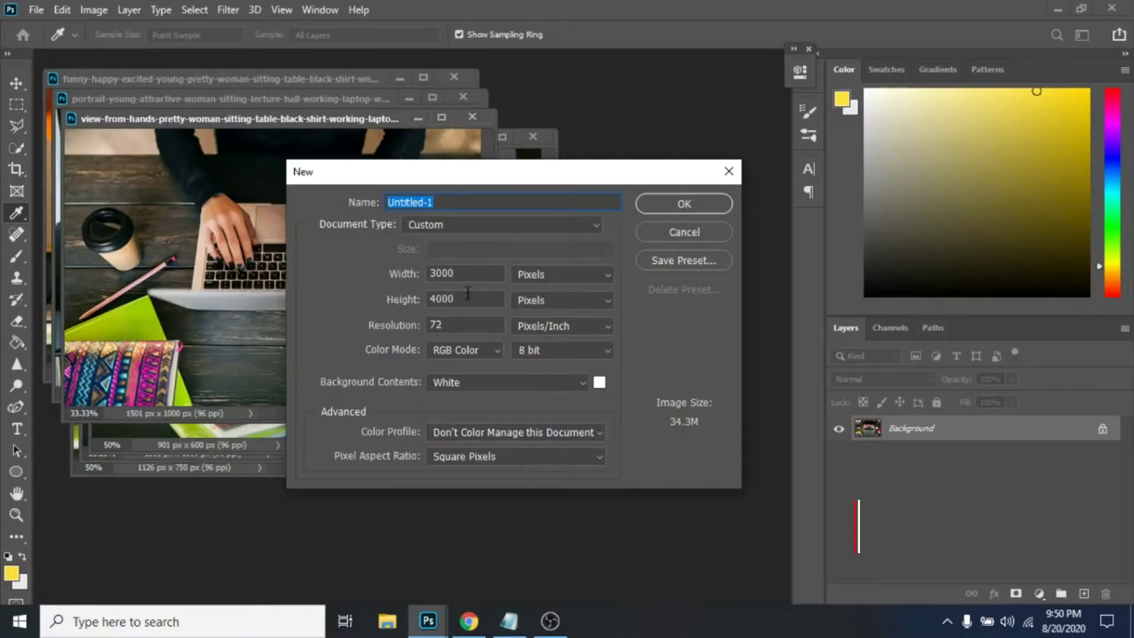
Step: Create a 3000 x 4000 px RGB document at 72 pixels/inch with a white background
{"action": "left_click", "coordinate": [467, 295]}
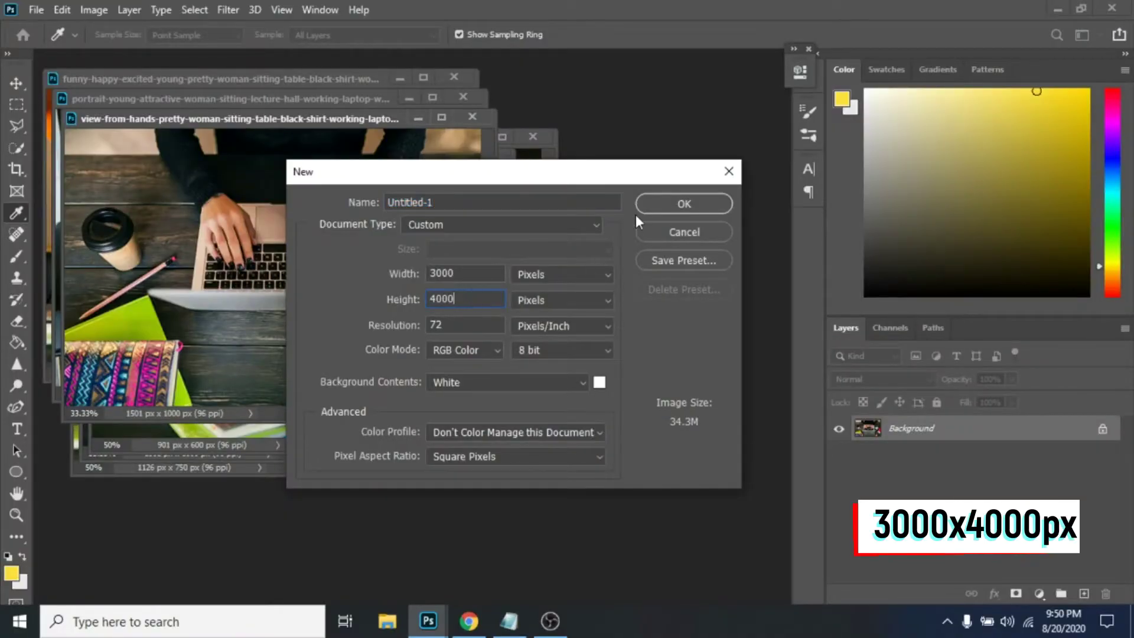
{"action": "left_click", "coordinate": [668, 203]}
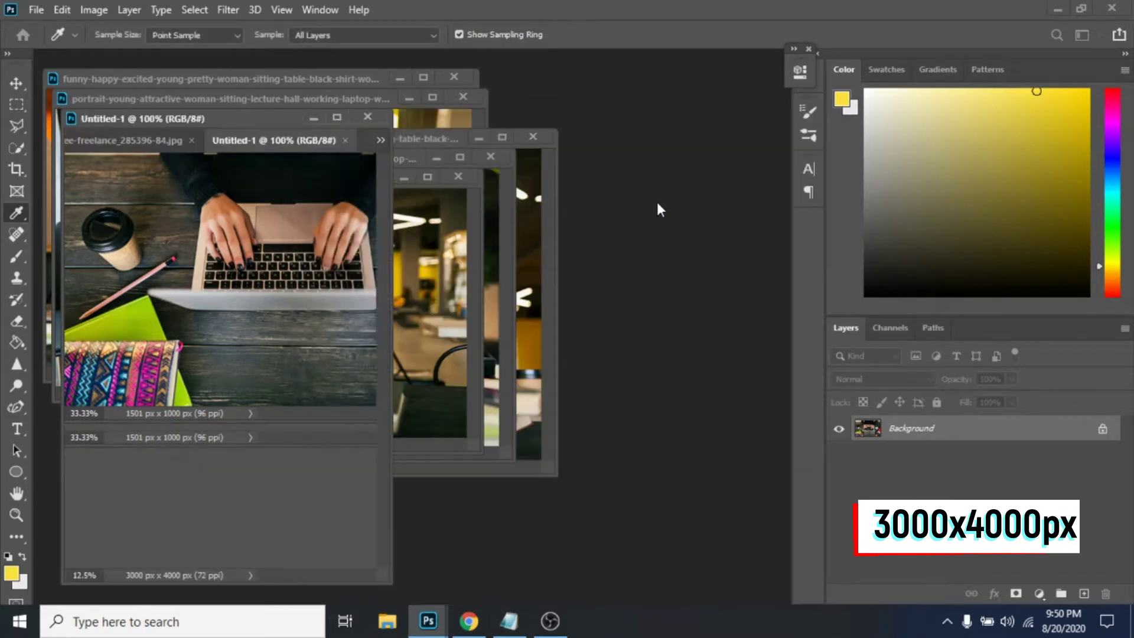
Step: Add a guide layout of 3 columns and 4 rows to the canvas and lock the guides
{"action": "left_click", "coordinate": [288, 13]}
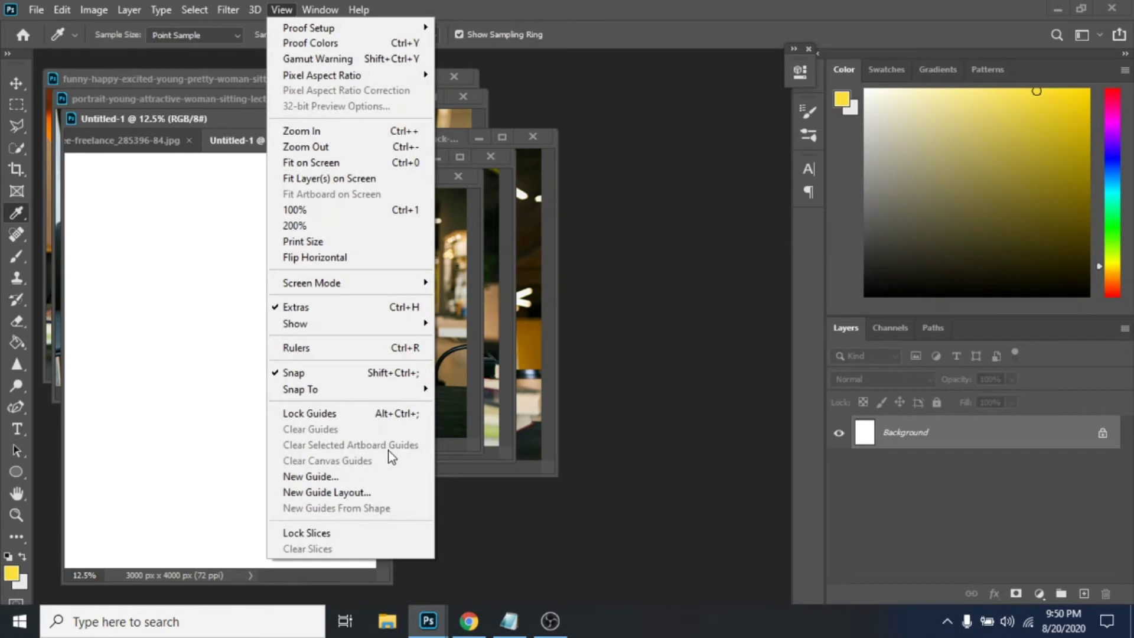
{"action": "left_click", "coordinate": [363, 494]}
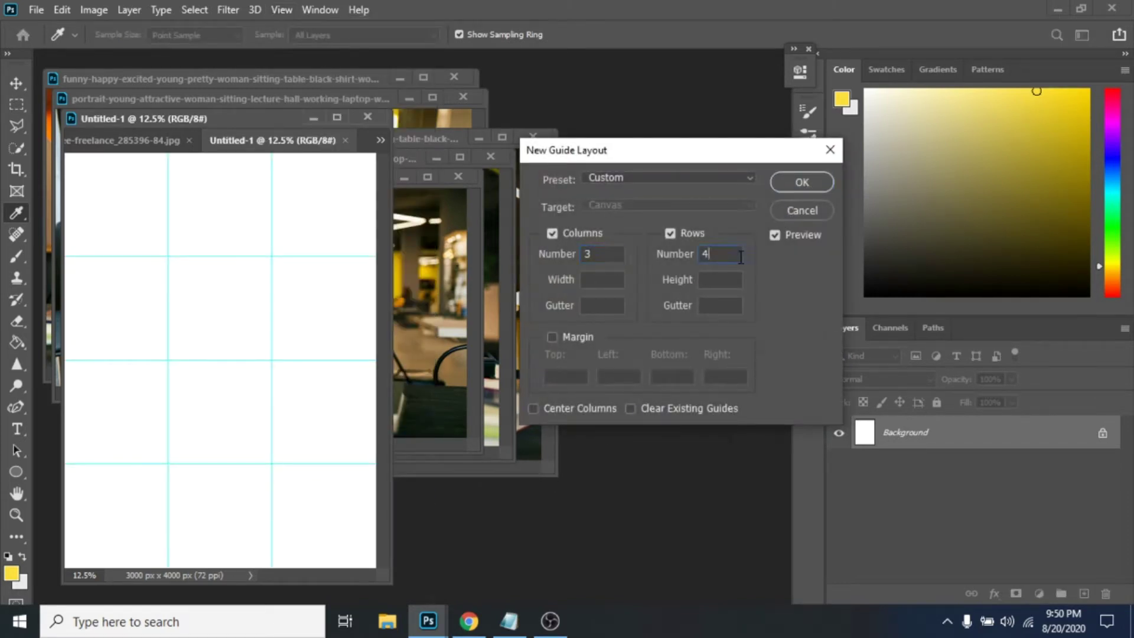
{"action": "left_click", "coordinate": [802, 183]}
{"action": "left_click", "coordinate": [282, 10]}
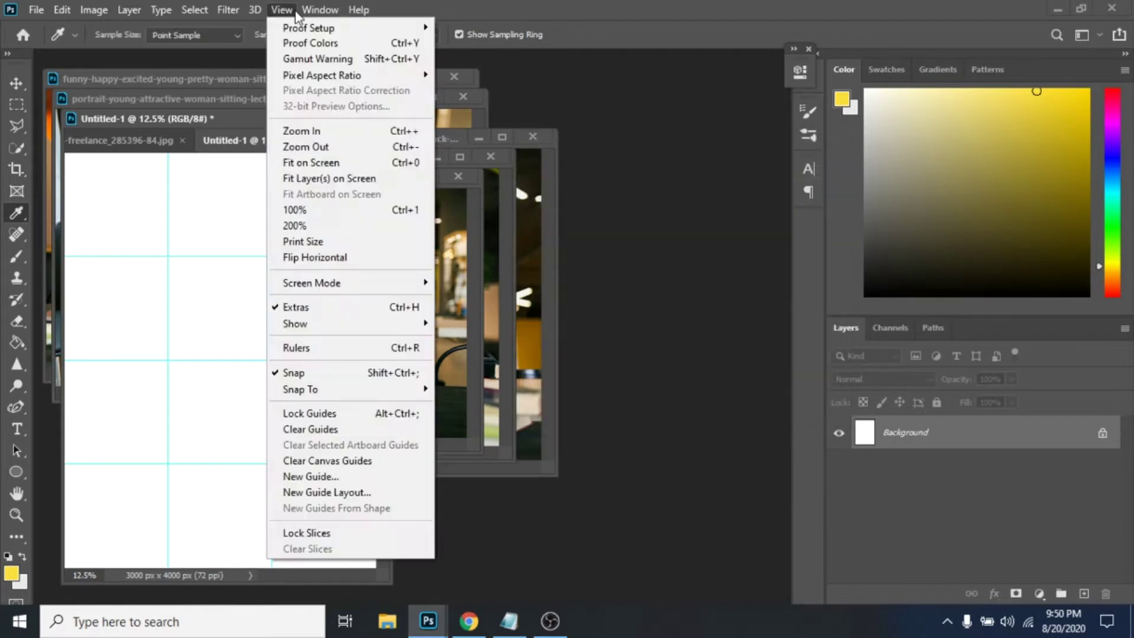
{"action": "left_click", "coordinate": [358, 413]}
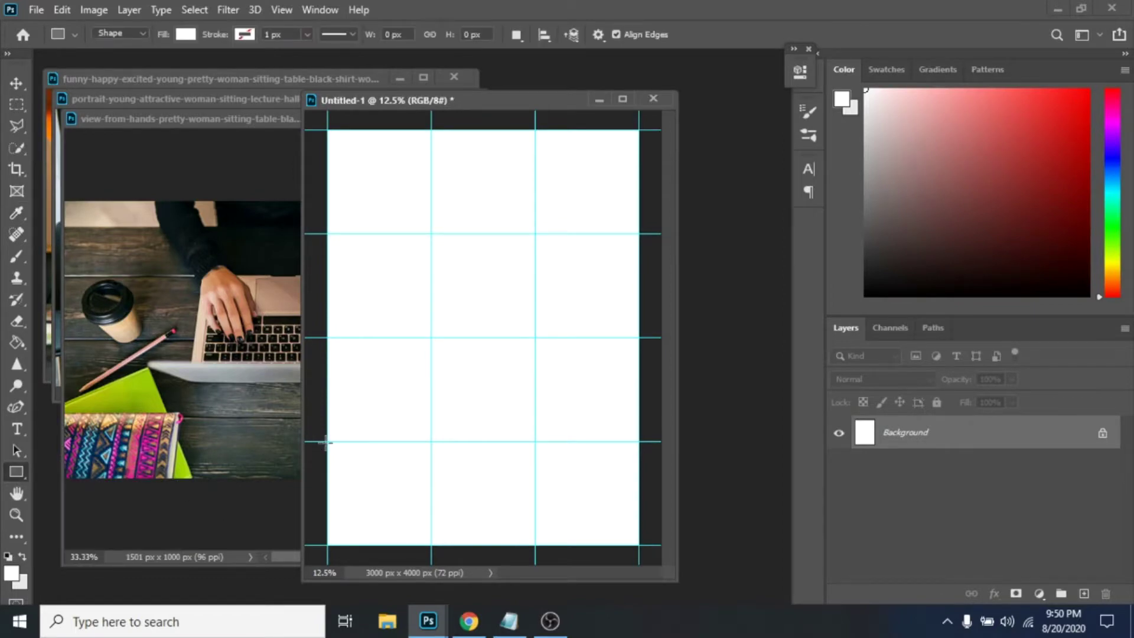
Step: Draw a 1000 x 1000 px square filling the bottom-left grid cell and fill it with yellow
{"action": "left_click_drag", "start_coordinate": [329, 442], "coordinate": [431, 544]}
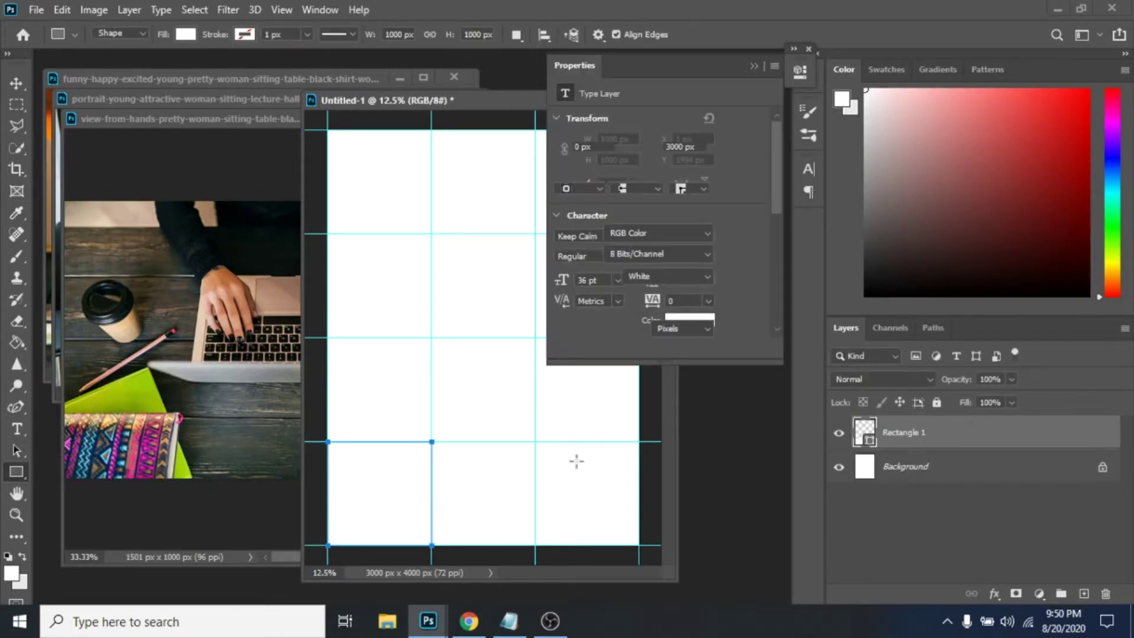
{"action": "left_click", "coordinate": [185, 36]}
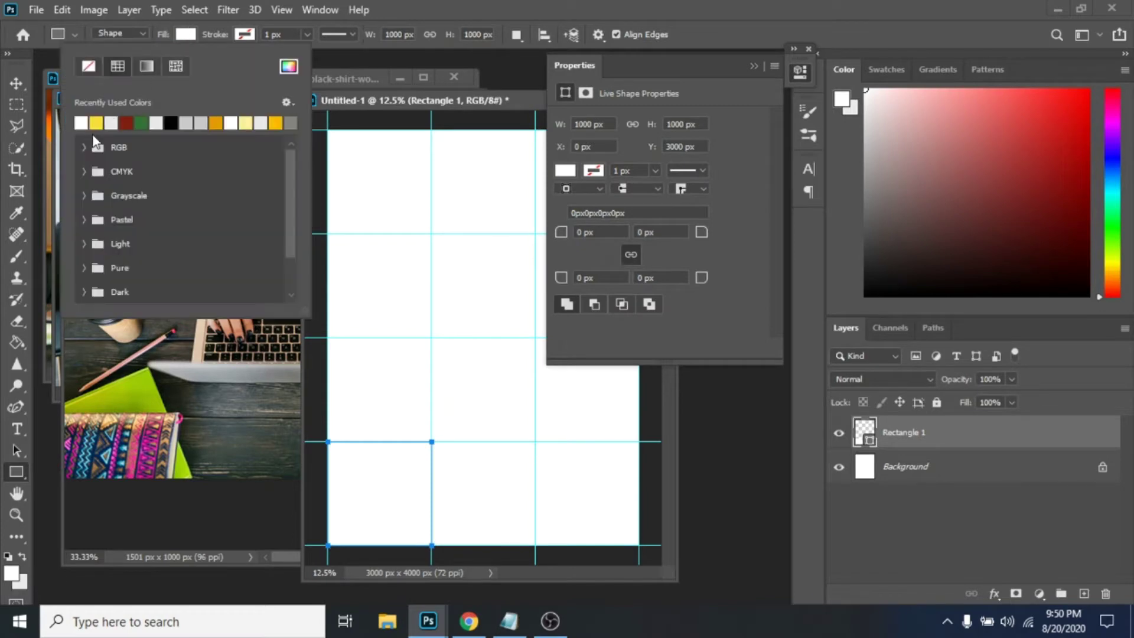
{"action": "left_click", "coordinate": [81, 123]}
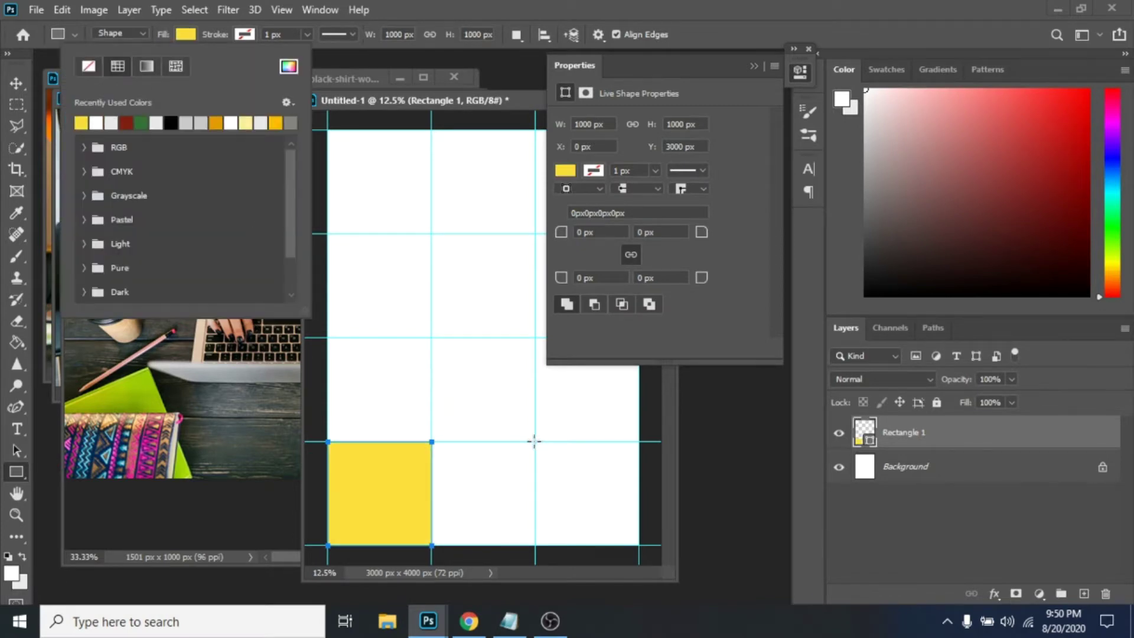
Step: Draw three more 1000 x 1000 px yellow squares in the bottom-right cell and the two outer cells of the second row
{"action": "mouse_move", "coordinate": [534, 442]}
{"action": "left_mouse_down"}
{"action": "mouse_move", "coordinate": [618, 509]}
{"action": "mouse_move", "coordinate": [639, 544]}
{"action": "left_mouse_up"}
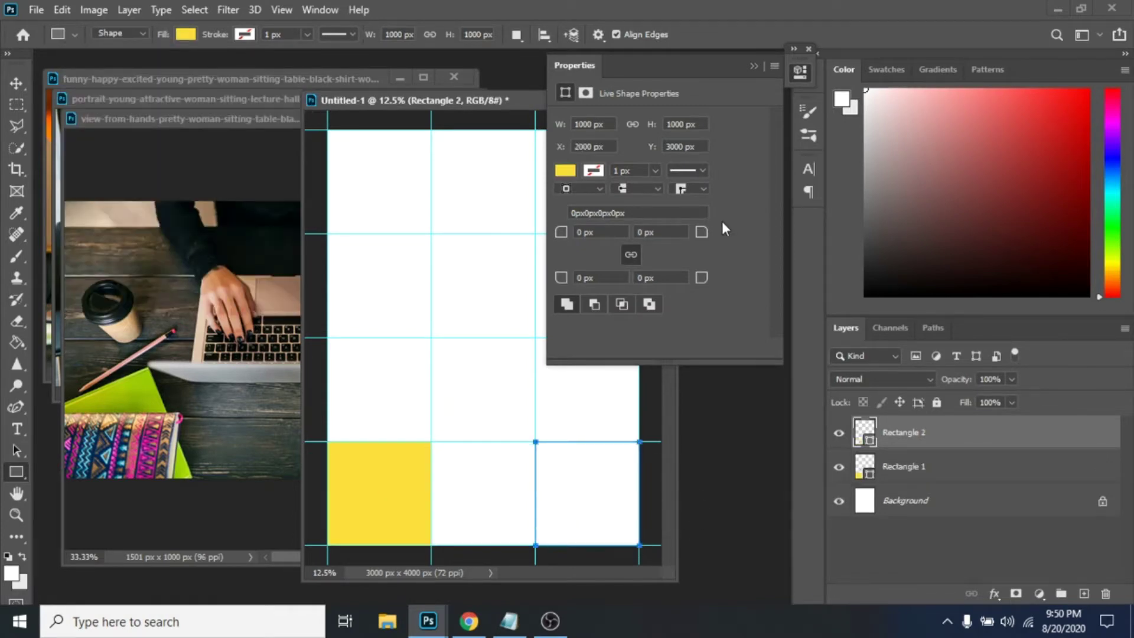
{"action": "left_click", "coordinate": [752, 67]}
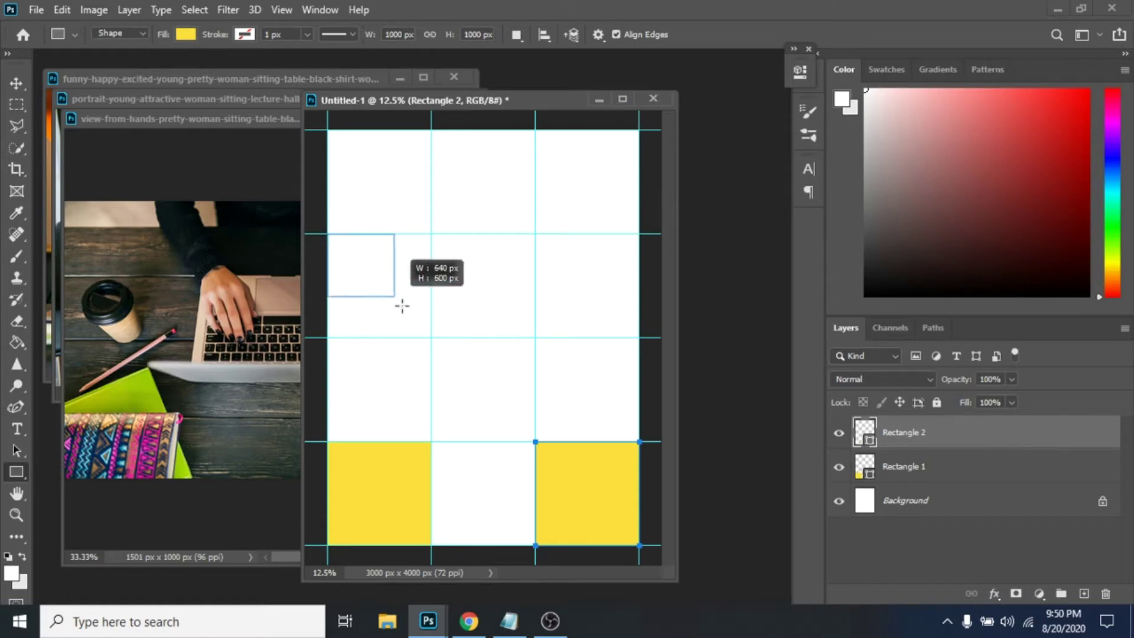
{"action": "left_click_drag", "start_coordinate": [401, 305], "coordinate": [431, 338]}
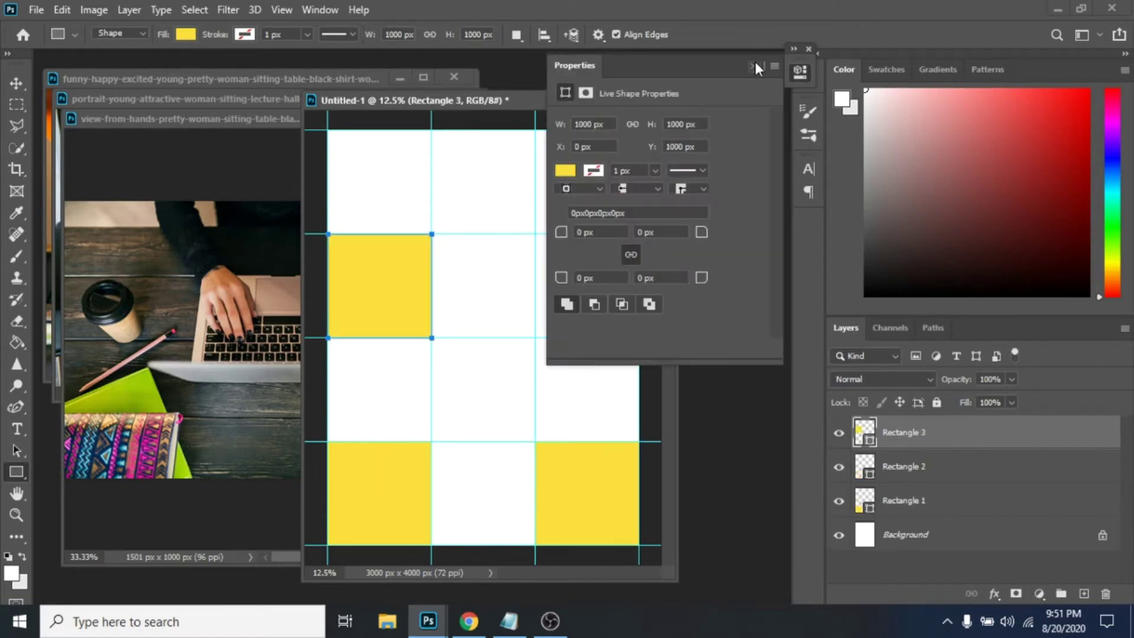
{"action": "left_click_drag", "start_coordinate": [734, 65], "coordinate": [1022, 66]}
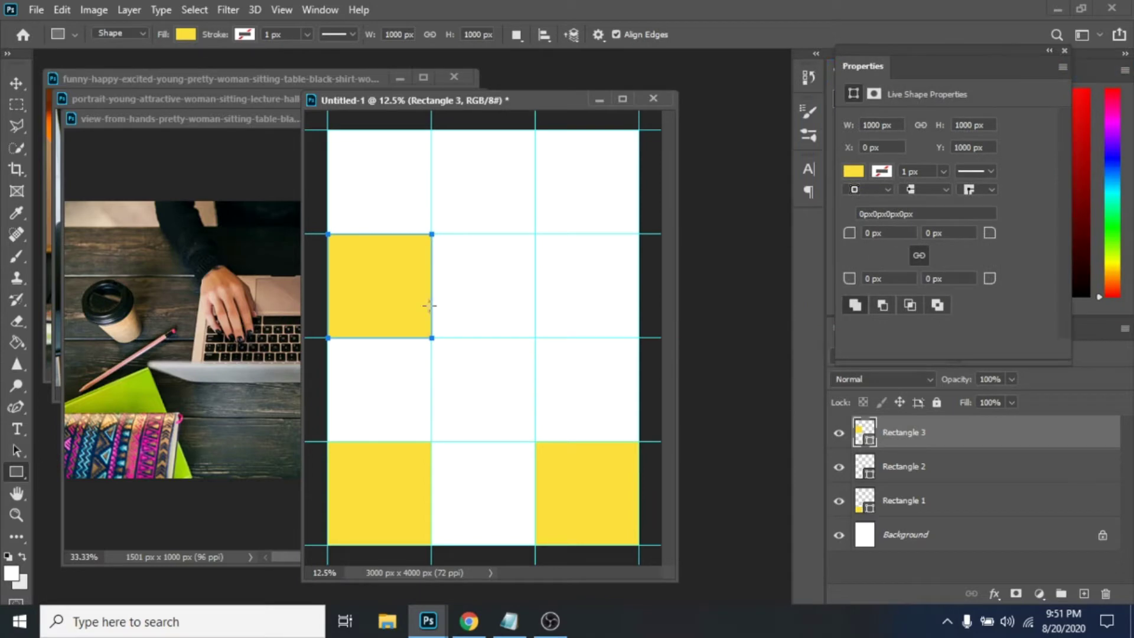
{"action": "left_click_drag", "start_coordinate": [535, 234], "coordinate": [636, 337]}
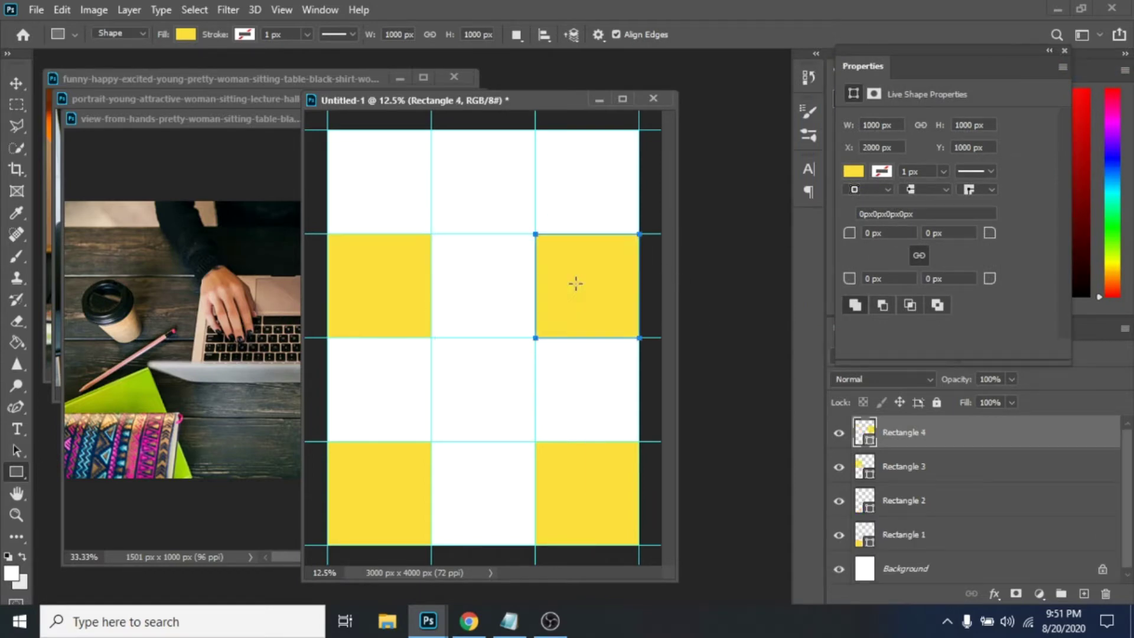
Step: Draw a yellow circle about 640 px in diameter in the top-left grid cell
{"action": "right_click", "coordinate": [9, 469]}
{"action": "left_click", "coordinate": [78, 506]}
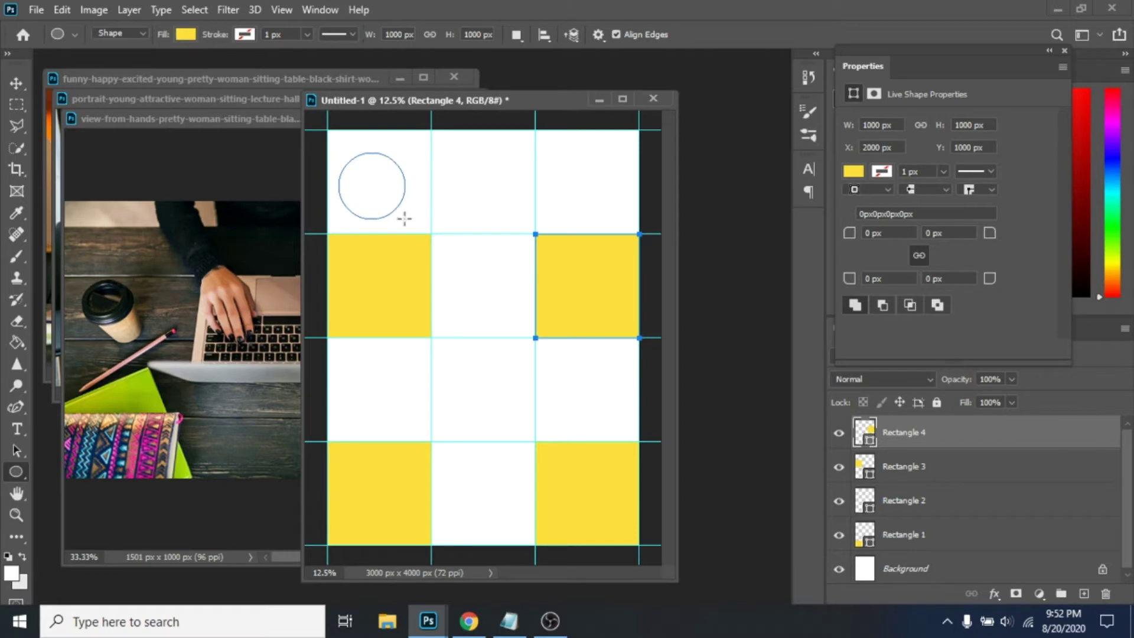
{"action": "left_click_drag", "start_coordinate": [403, 218], "coordinate": [372, 198]}
Step: Move the circle closer to the canvas's left edge and place a copy near the right edge of the third row
{"action": "key", "text": "v"}
{"action": "key", "text": "z"}
{"action": "left_click", "coordinate": [351, 166], "text": "alt"}
{"action": "left_click", "coordinate": [384, 209]}
{"action": "left_click", "coordinate": [348, 186]}
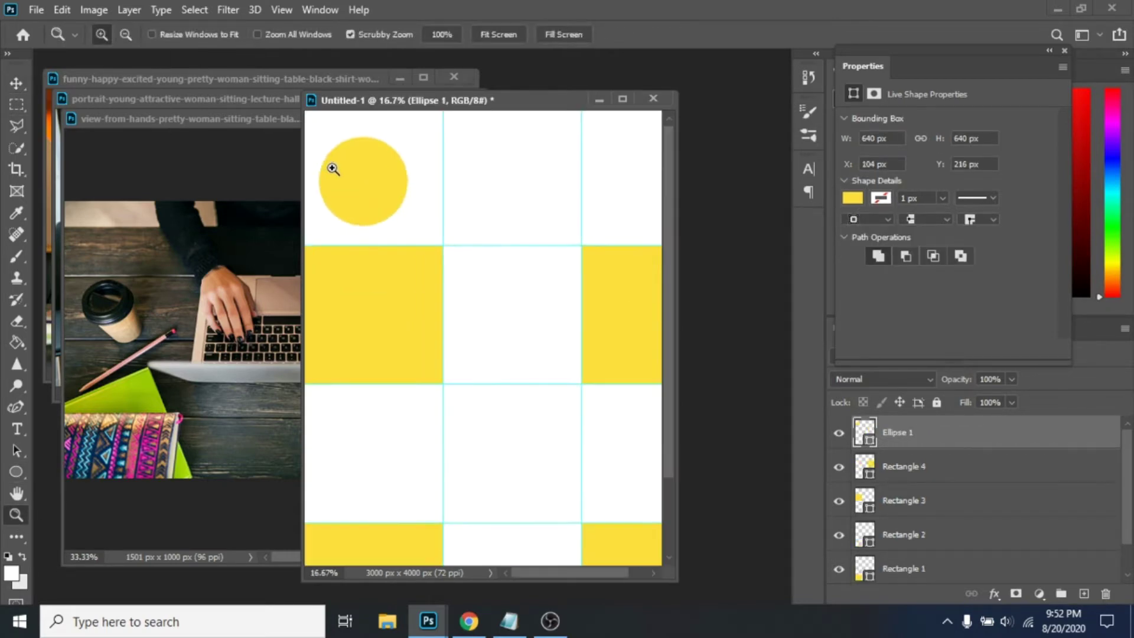
{"action": "left_click", "coordinate": [332, 170]}
{"action": "key", "text": "v"}
{"action": "left_click_drag", "start_coordinate": [345, 185], "coordinate": [335, 194]}
{"action": "left_click_drag", "start_coordinate": [558, 571], "coordinate": [527, 570]}
{"action": "key", "text": "ctrl+minus"}
{"action": "key", "text": "ctrl+minus"}
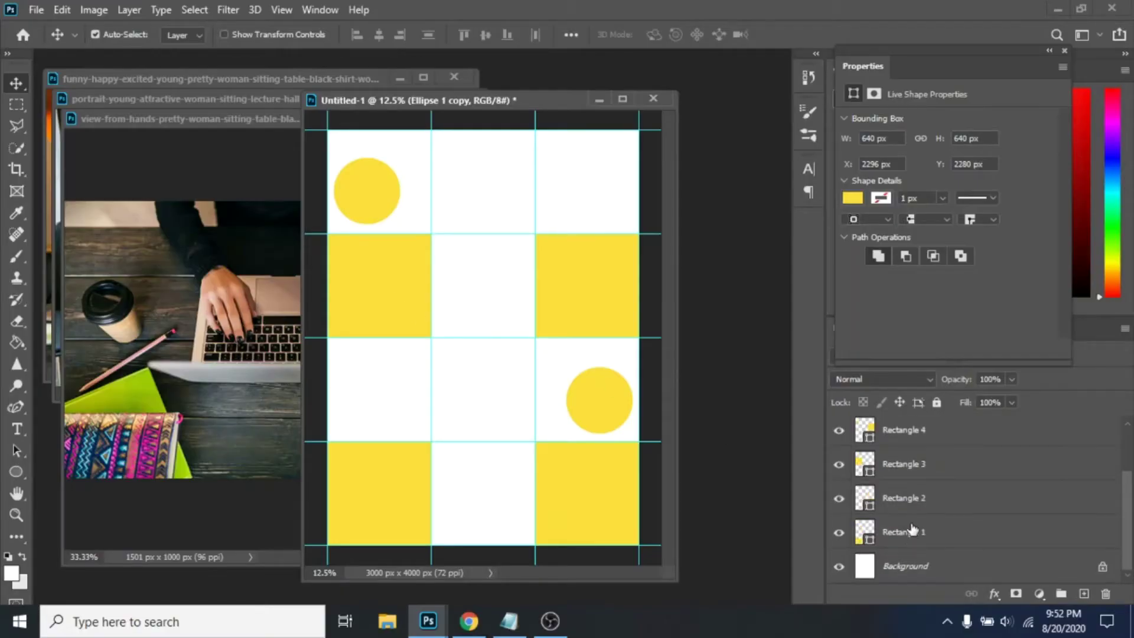
Step: Bring the photo of the excited woman at the laptop into the grid document and place its layer directly above Rectangle 2
{"action": "left_click", "coordinate": [912, 543]}
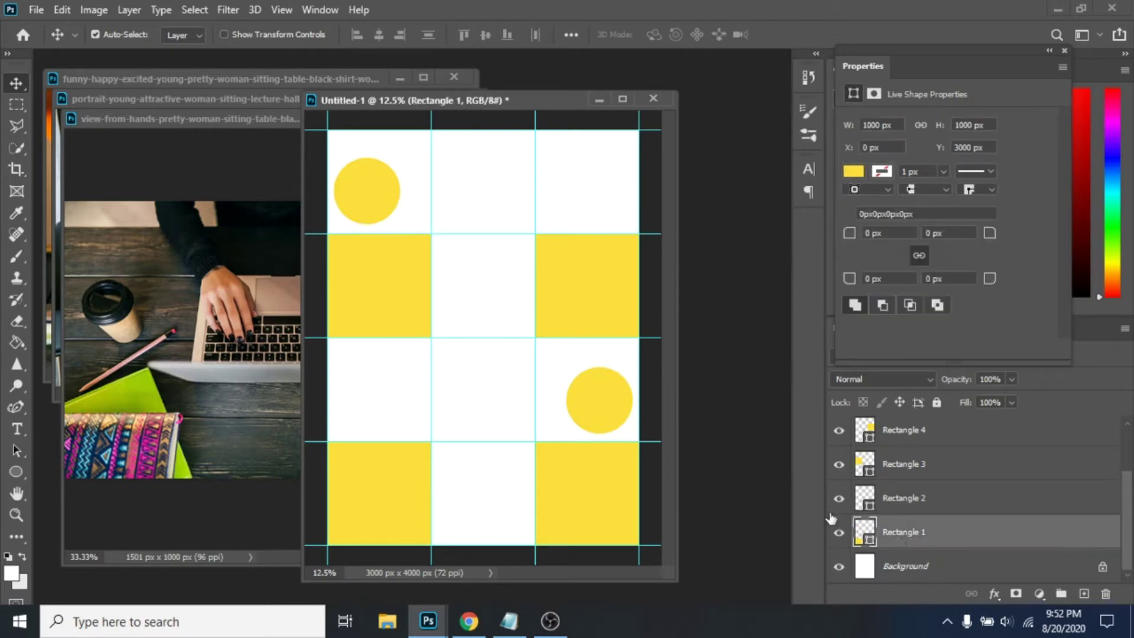
{"action": "left_click", "coordinate": [70, 82]}
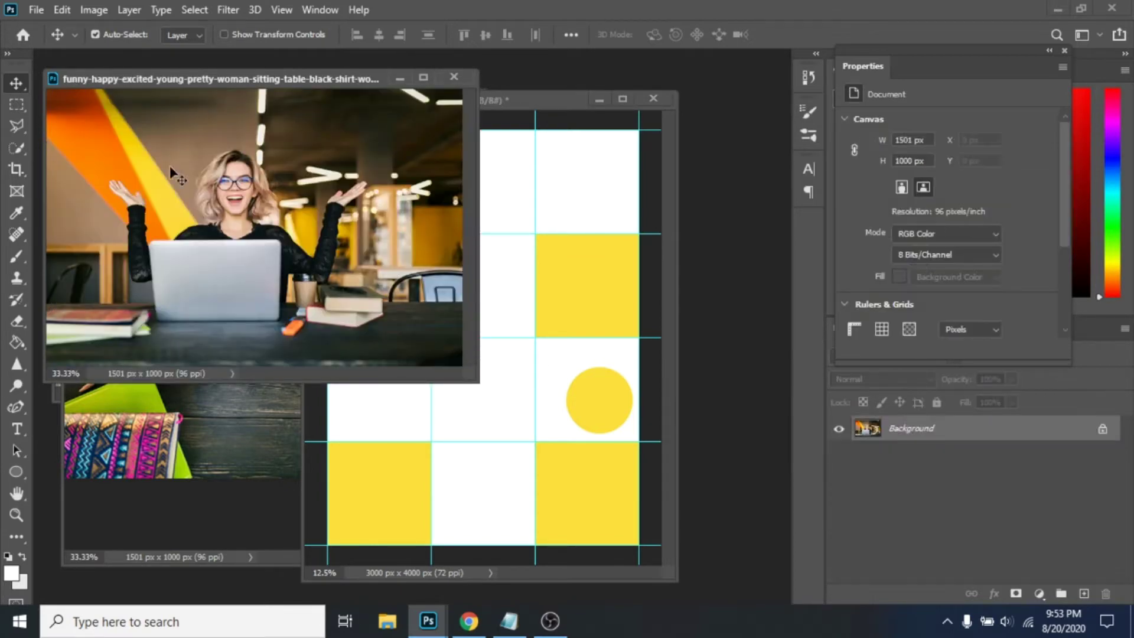
{"action": "left_click_drag", "start_coordinate": [376, 462], "coordinate": [546, 498]}
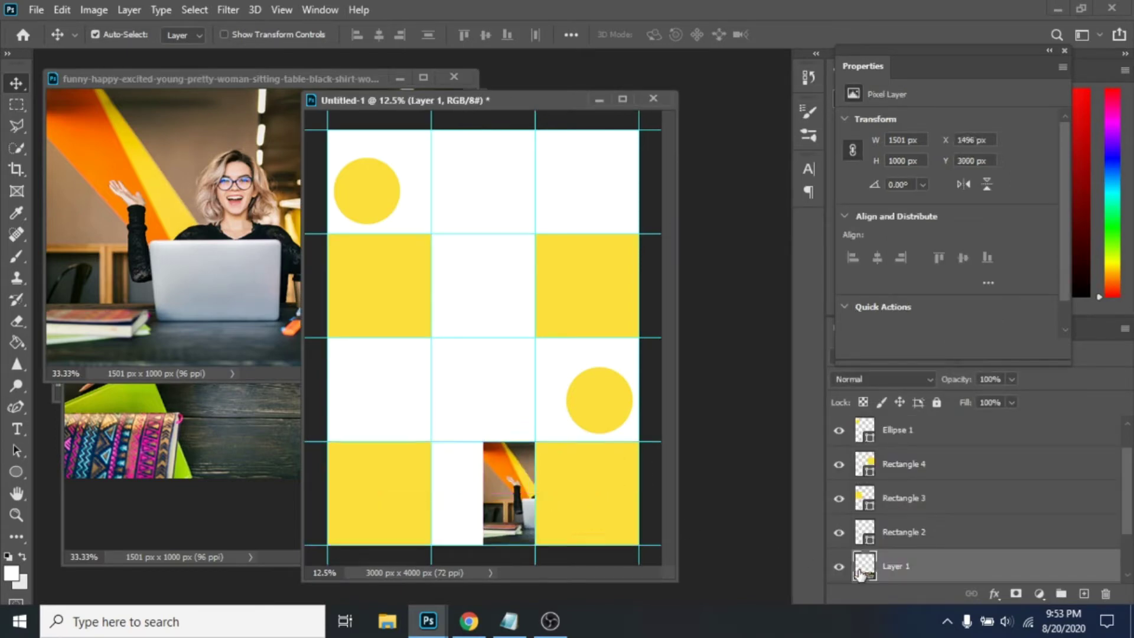
{"action": "left_click_drag", "start_coordinate": [859, 572], "coordinate": [912, 546]}
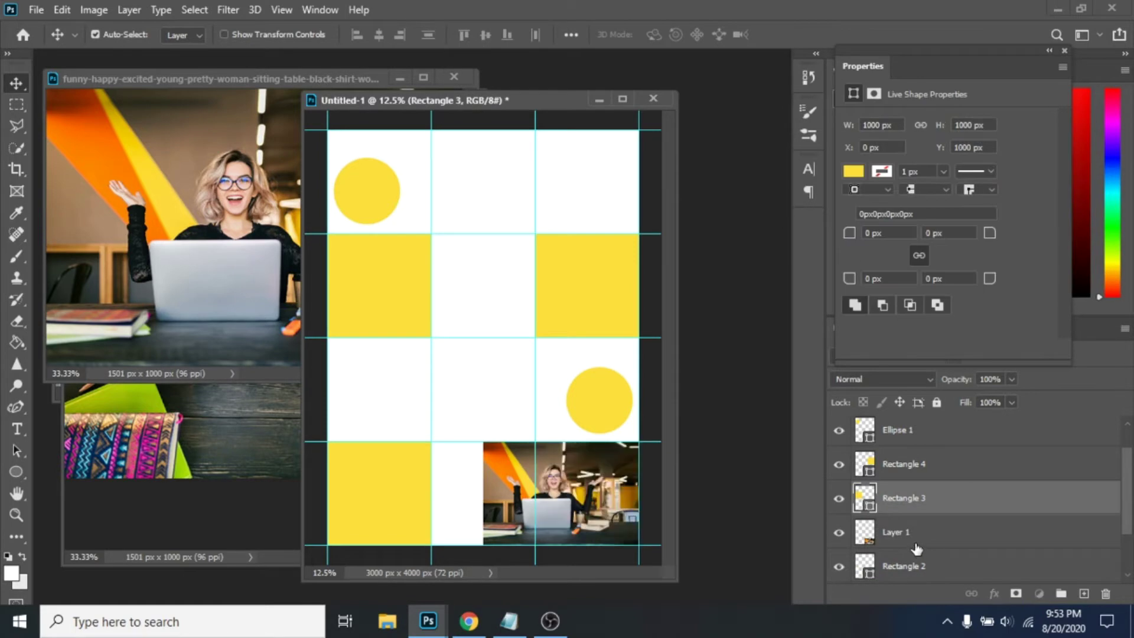
Step: Clip the excited woman's photo to the bottom-right square and shift it so she is centred in the cell
{"action": "left_click", "coordinate": [914, 547]}
{"action": "right_click", "coordinate": [910, 543]}
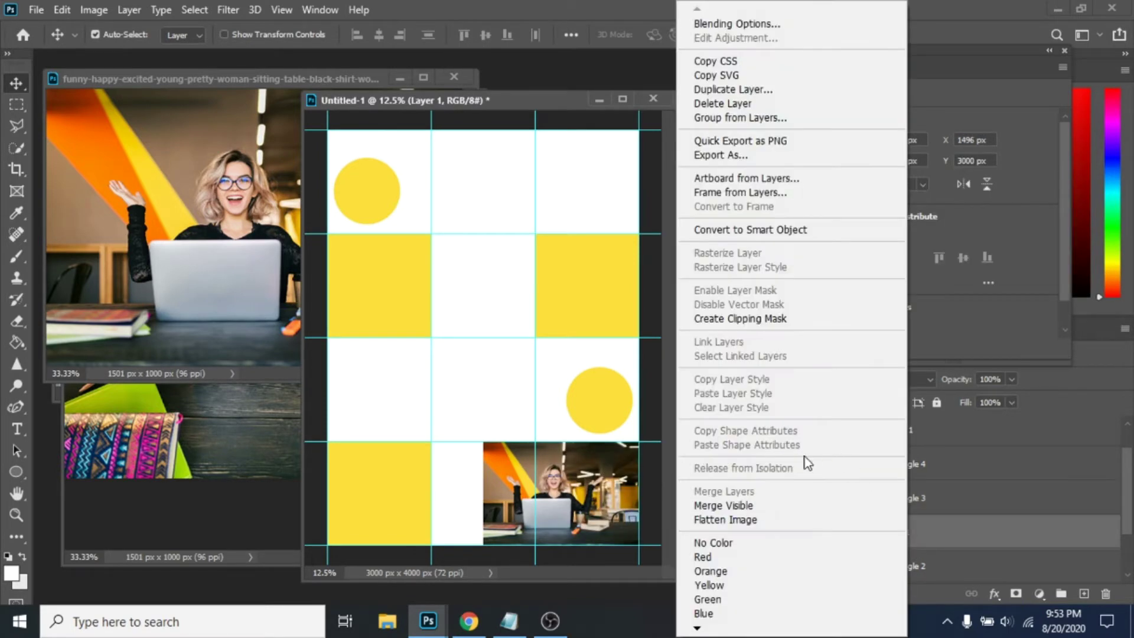
{"action": "left_click", "coordinate": [740, 318]}
{"action": "mouse_move", "coordinate": [586, 517]}
{"action": "left_mouse_down"}
{"action": "mouse_move", "coordinate": [606, 517]}
{"action": "mouse_move", "coordinate": [602, 503]}
{"action": "left_mouse_up"}
Step: Select the Rectangle 1 layer in the grid document and close the excited woman's source photo without saving
{"action": "scroll", "coordinate": [906, 535], "scroll_direction": "down", "scroll_amount": 2}
{"action": "left_click", "coordinate": [907, 535]}
{"action": "left_click", "coordinate": [222, 278]}
{"action": "key", "text": "ctrl+w"}
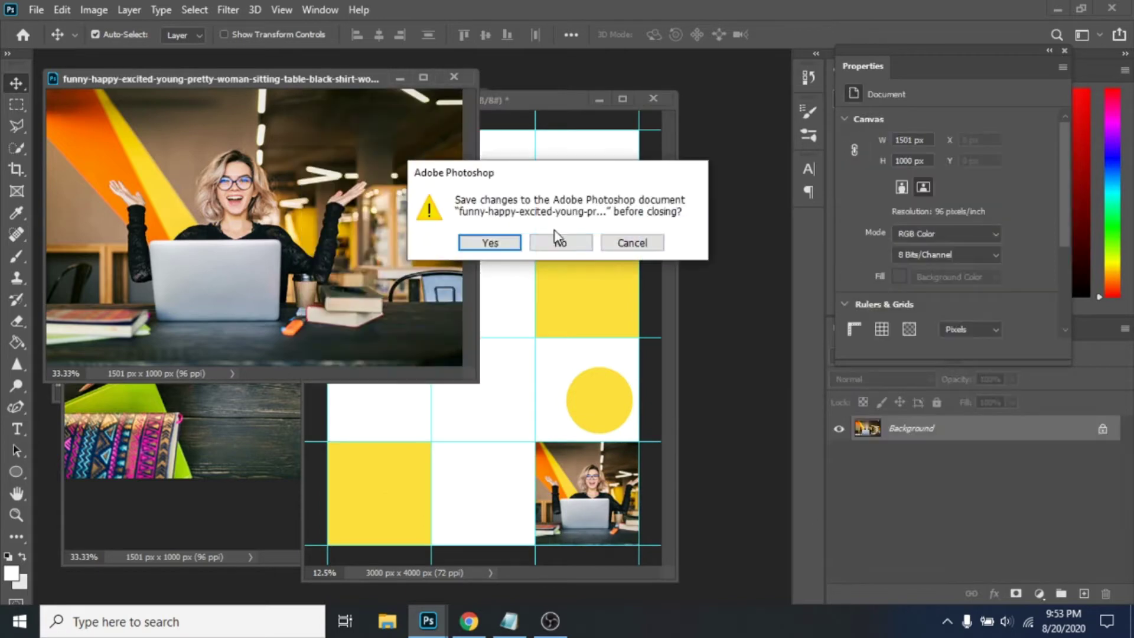
{"action": "left_click", "coordinate": [555, 241]}
Step: Place the photo of the woman on yellow chairs, clipped and fitted to the bottom-left square, and close its source image
{"action": "left_click", "coordinate": [114, 100]}
{"action": "left_click_drag", "start_coordinate": [373, 255], "coordinate": [382, 490]}
{"action": "scroll", "coordinate": [912, 502], "scroll_direction": "down", "scroll_amount": 1}
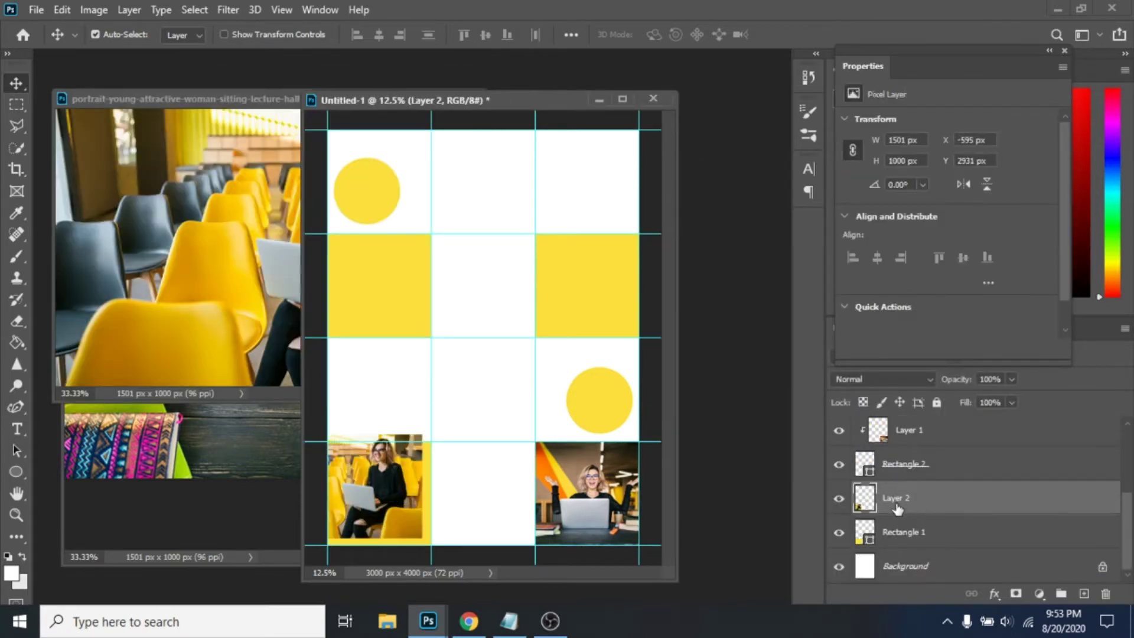
{"action": "right_click", "coordinate": [913, 501]}
{"action": "left_click", "coordinate": [938, 318]}
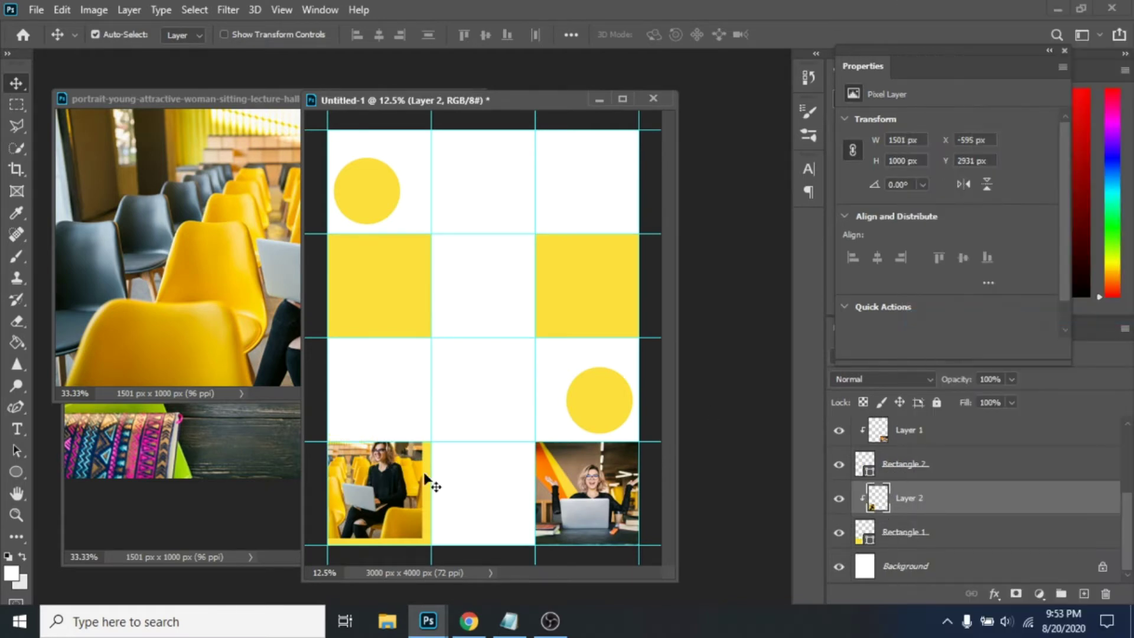
{"action": "left_click_drag", "start_coordinate": [391, 480], "coordinate": [394, 509]}
{"action": "left_click", "coordinate": [208, 326]}
{"action": "key", "text": "ctrl+w"}
Step: Place the photo of hands on a laptop, clipped and positioned in the second row's left square, and close its source image
{"action": "left_click_drag", "start_coordinate": [248, 313], "coordinate": [404, 265]}
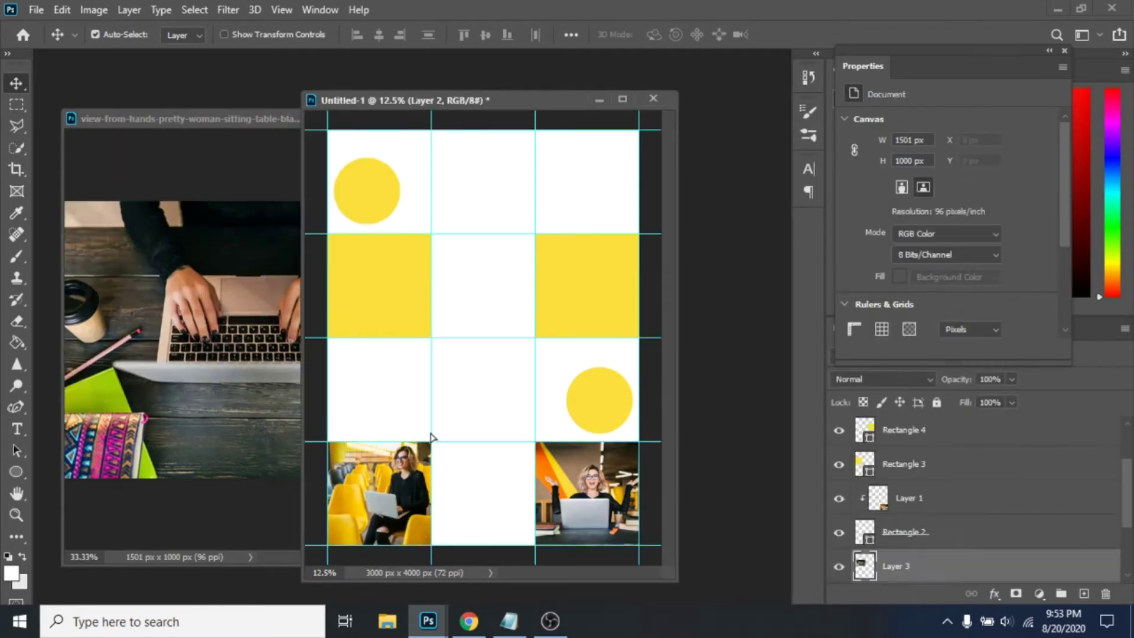
{"action": "left_click_drag", "start_coordinate": [865, 563], "coordinate": [866, 480]}
{"action": "right_click", "coordinate": [914, 466]}
{"action": "left_click", "coordinate": [742, 318]}
{"action": "left_click_drag", "start_coordinate": [378, 285], "coordinate": [365, 297]}
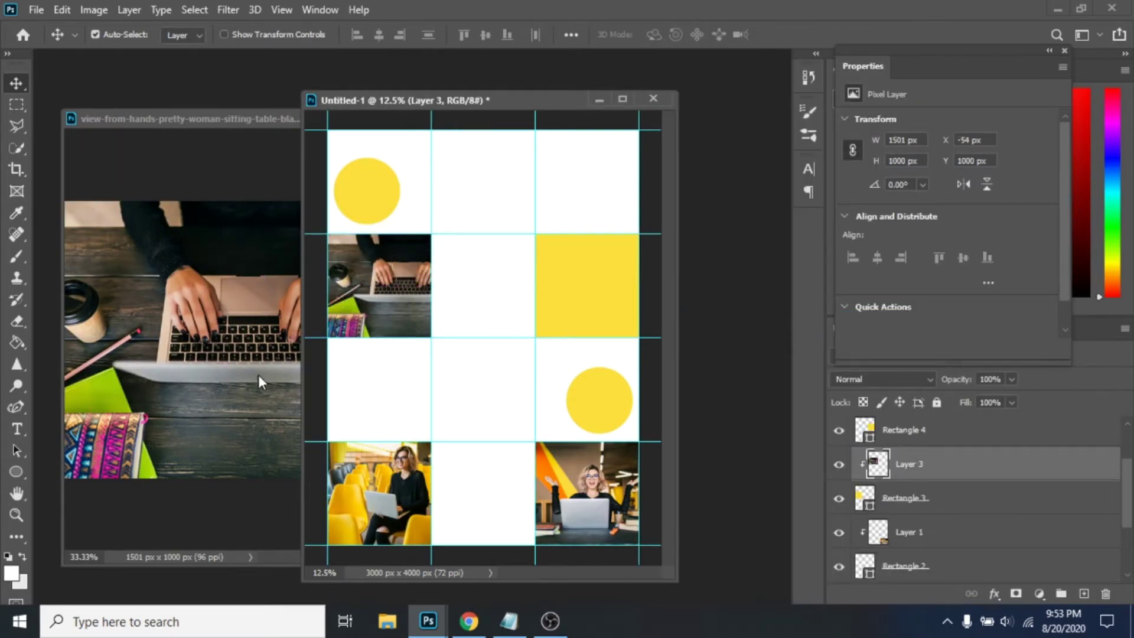
{"action": "left_click", "coordinate": [258, 375]}
{"action": "key", "text": "ctrl+w"}
Step: Place the photo of the woman in the trench coat above Rectangle 4 and scale it to 200%
{"action": "left_click", "coordinate": [148, 144]}
{"action": "left_click", "coordinate": [533, 137]}
{"action": "left_click_drag", "start_coordinate": [248, 307], "coordinate": [578, 293]}
{"action": "left_click_drag", "start_coordinate": [866, 540], "coordinate": [900, 503]}
{"action": "key", "text": "ctrl+t"}
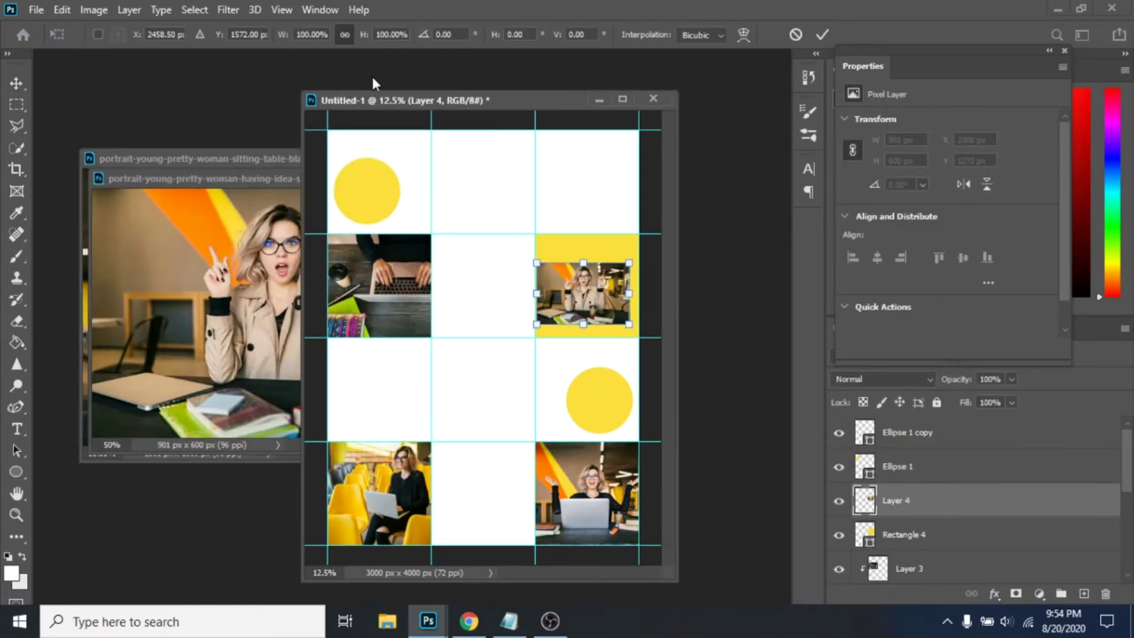
{"action": "type", "text": "4"}
{"action": "key", "text": "BackSpace"}
{"action": "type", "text": "2"}
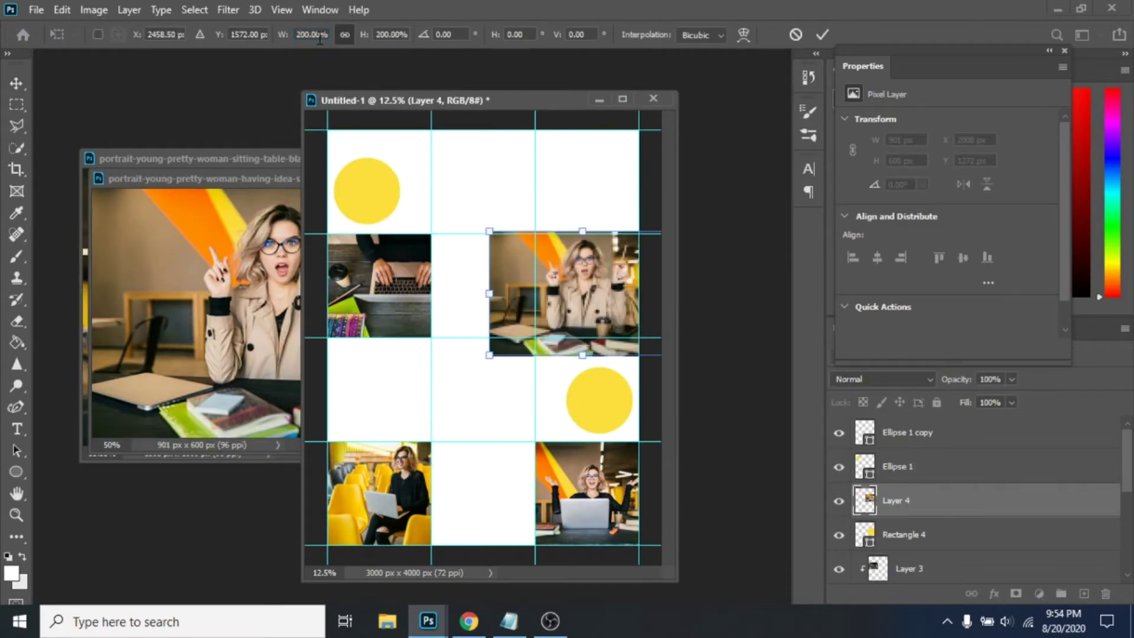
Step: Clip the trench coat photo to the second row's right square and close its source image
{"action": "right_click", "coordinate": [914, 500]}
{"action": "left_click", "coordinate": [942, 320]}
{"action": "left_click", "coordinate": [266, 178]}
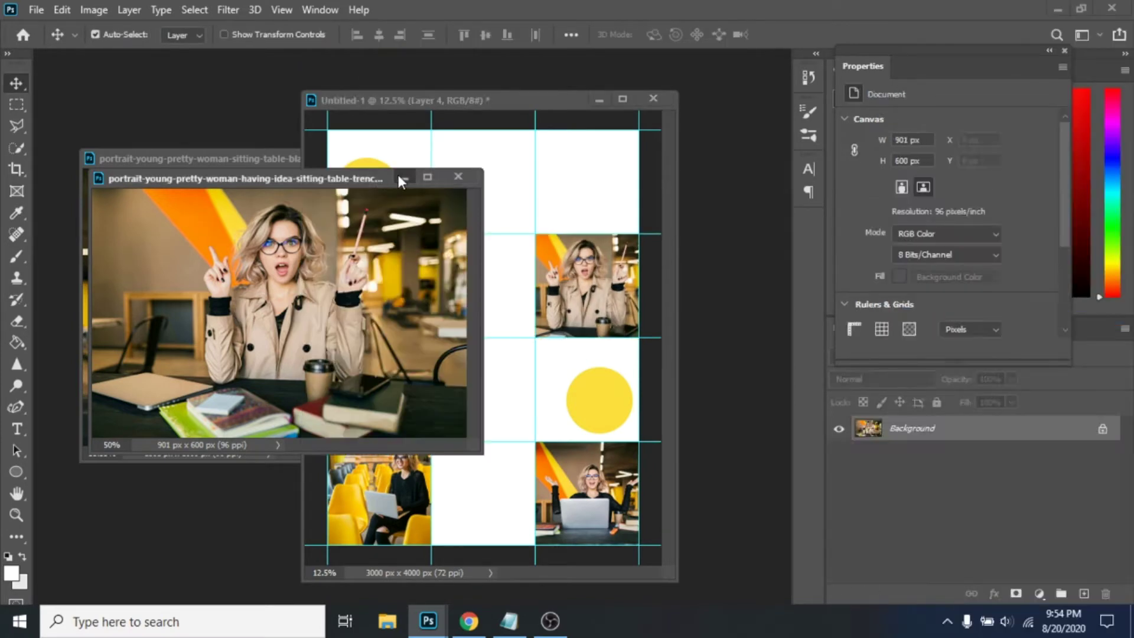
{"action": "left_click", "coordinate": [458, 177]}
Step: Place the photo of the woman holding a coffee cup above Ellipse 1 copy and clip it to the third-row circle
{"action": "left_click_drag", "start_coordinate": [511, 368], "coordinate": [612, 410]}
{"action": "left_click", "coordinate": [904, 468]}
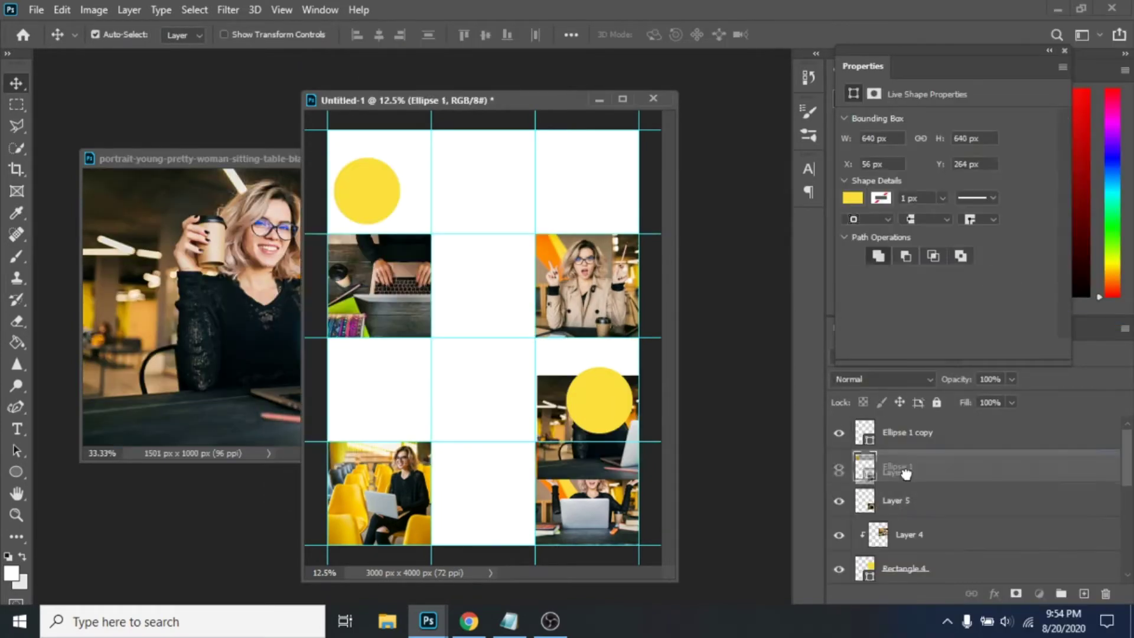
{"action": "left_click_drag", "start_coordinate": [903, 496], "coordinate": [894, 418]}
{"action": "right_click", "coordinate": [902, 431]}
{"action": "left_click", "coordinate": [967, 318]}
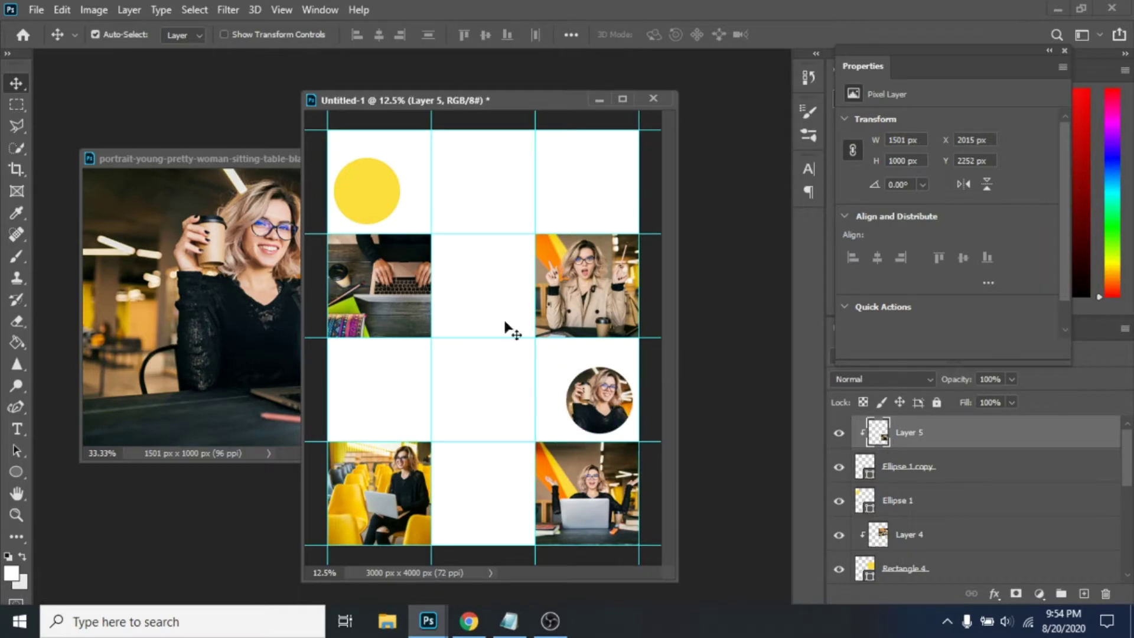
Step: Place the photo of the tired woman with paper stickers above Ellipse 1 and clip it to the top-left circle
{"action": "mouse_move", "coordinate": [444, 625]}
{"action": "left_click", "coordinate": [568, 564]}
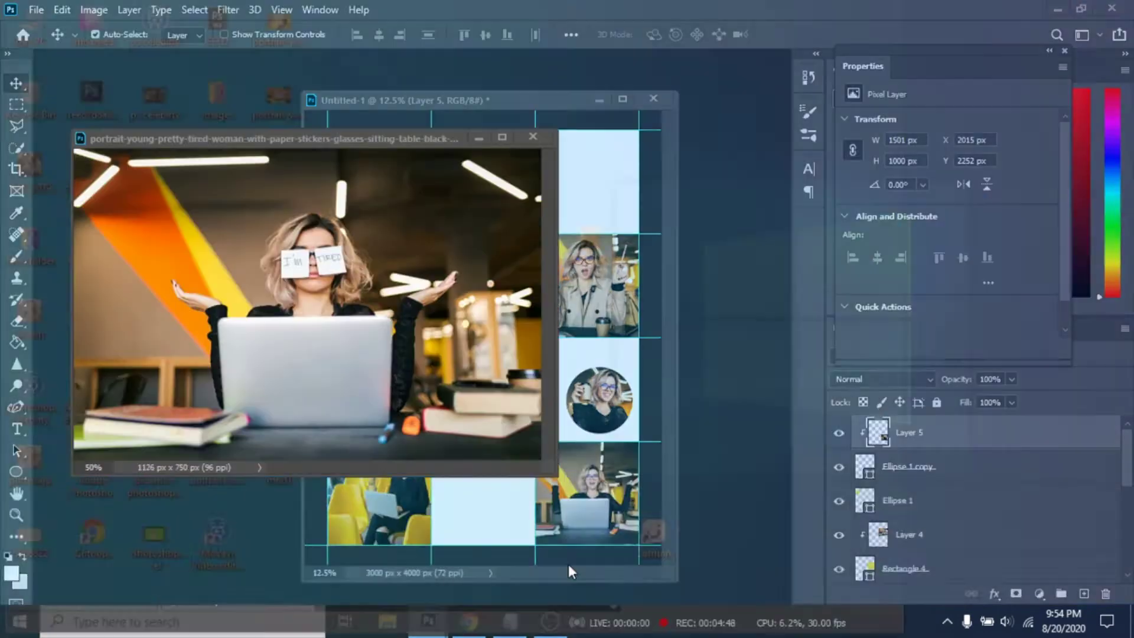
{"action": "left_click_drag", "start_coordinate": [448, 355], "coordinate": [422, 206]}
{"action": "left_click_drag", "start_coordinate": [903, 432], "coordinate": [903, 517]}
{"action": "right_click", "coordinate": [909, 500]}
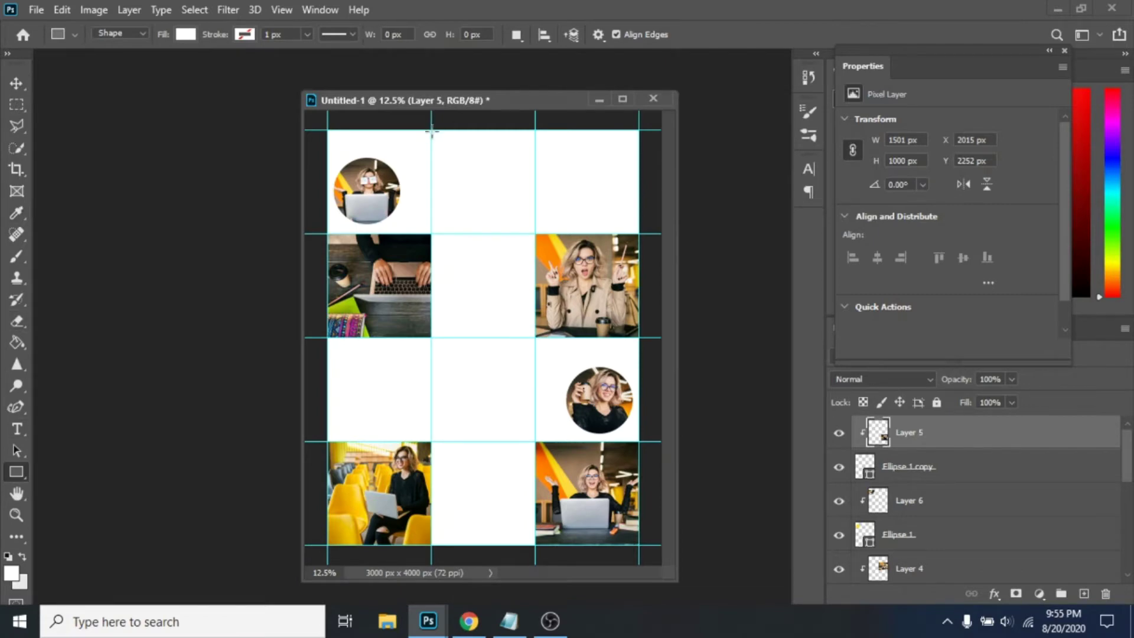
Step: Draw a 1000 x 4000 px rectangle over the whole middle column and fill it with light gray
{"action": "left_click_drag", "start_coordinate": [432, 131], "coordinate": [535, 544]}
{"action": "left_click", "coordinate": [186, 34]}
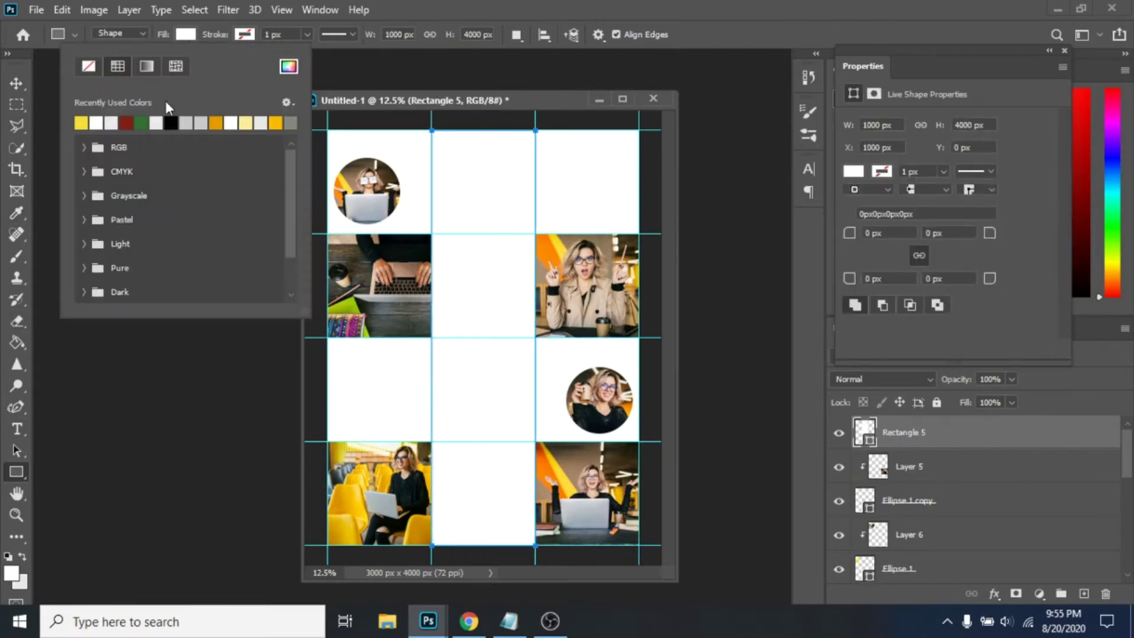
{"action": "left_click", "coordinate": [185, 123]}
{"action": "left_click", "coordinate": [201, 122]}
{"action": "left_click", "coordinate": [95, 123]}
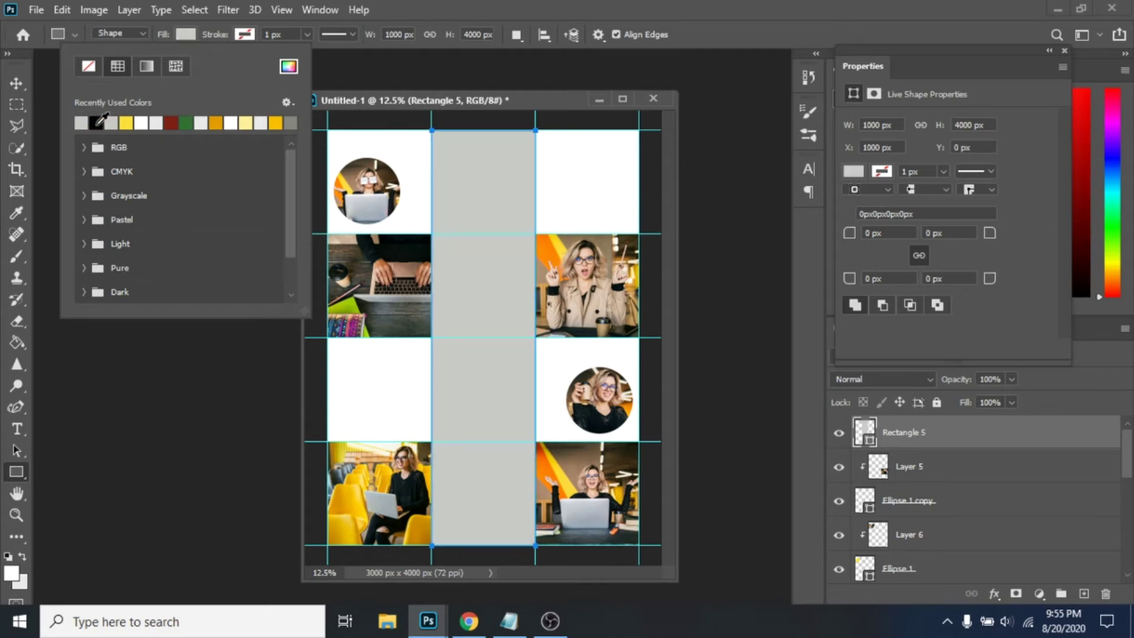
{"action": "left_click", "coordinate": [262, 121]}
{"action": "left_click", "coordinate": [261, 122]}
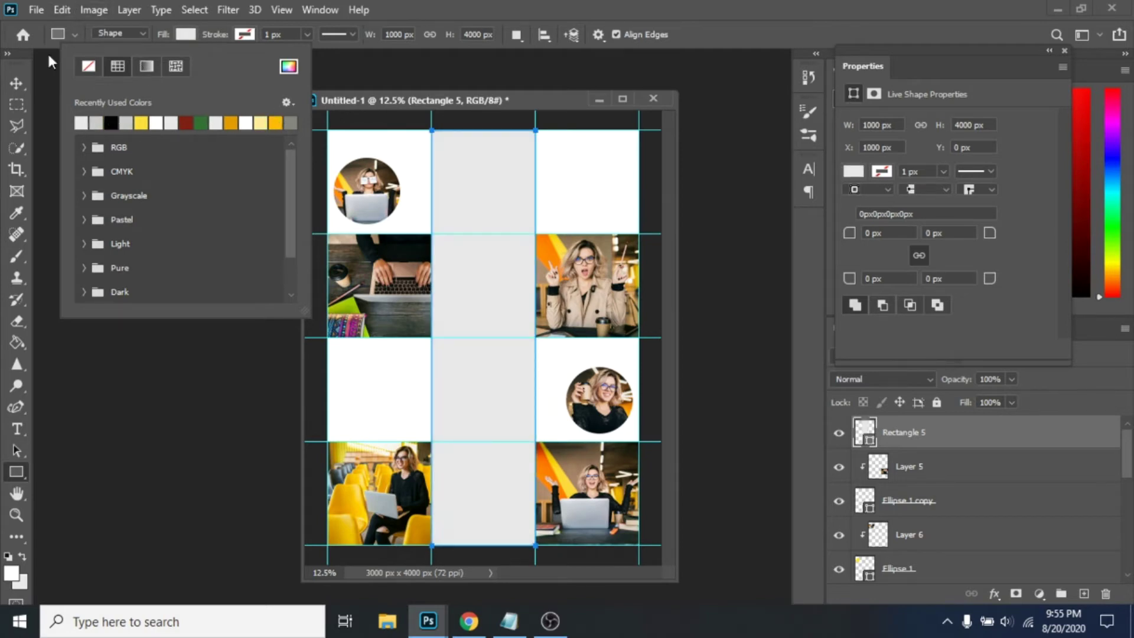
Step: Draw a 1000 x 1000 px square over the third row's left cell and fill it with medium gray
{"action": "left_click", "coordinate": [18, 467]}
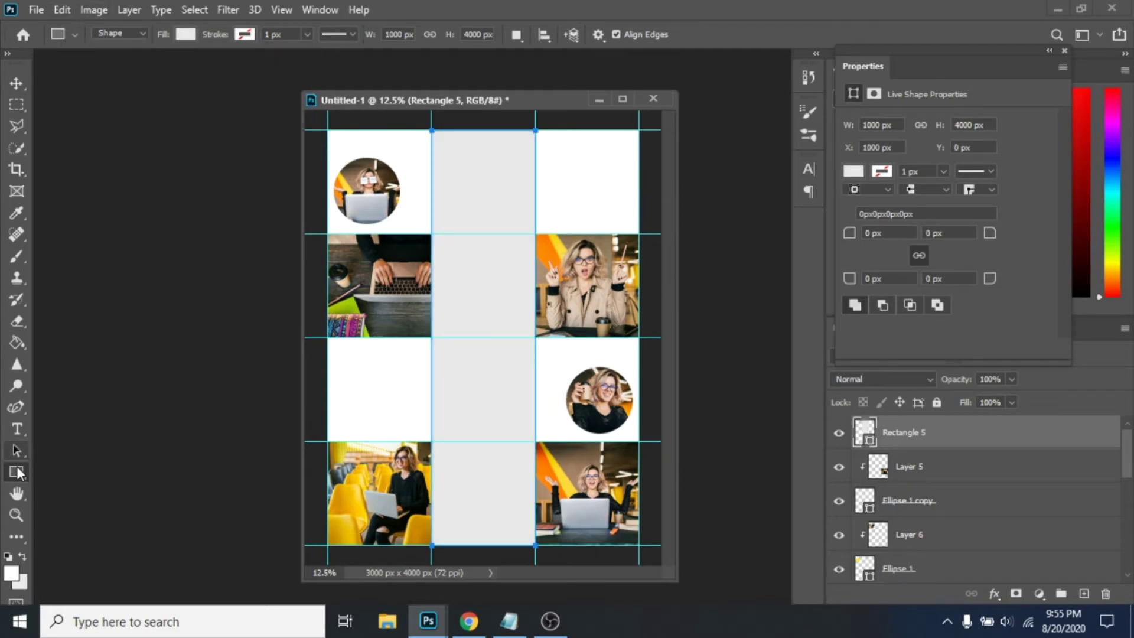
{"action": "left_click_drag", "start_coordinate": [326, 338], "coordinate": [431, 440]}
{"action": "left_click", "coordinate": [186, 35]}
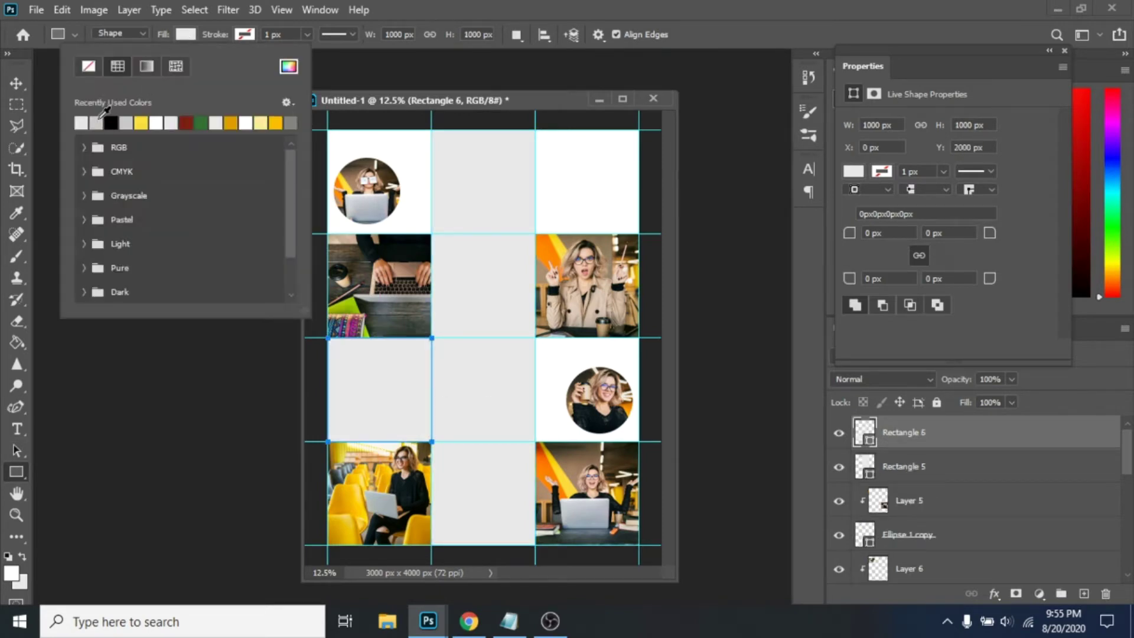
{"action": "left_click", "coordinate": [127, 121]}
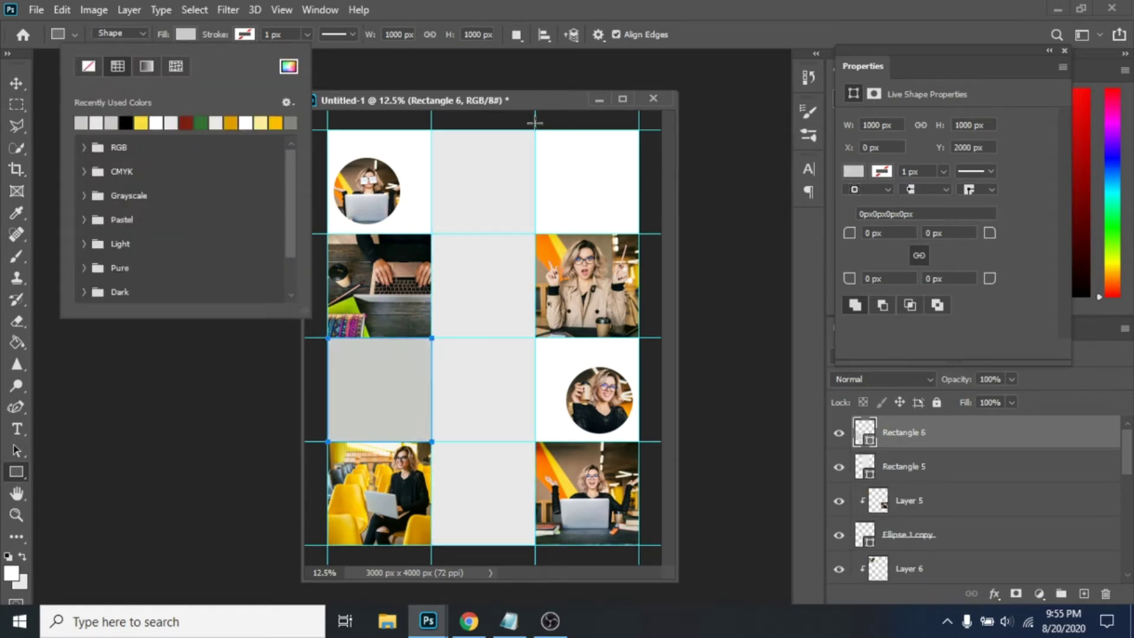
Step: Draw a 1000 x 1000 px square over the top row's right cell and fill it with yellow
{"action": "mouse_move", "coordinate": [534, 129]}
{"action": "left_mouse_down"}
{"action": "mouse_move", "coordinate": [589, 197]}
{"action": "mouse_move", "coordinate": [638, 234]}
{"action": "left_mouse_up"}
{"action": "left_click", "coordinate": [17, 213]}
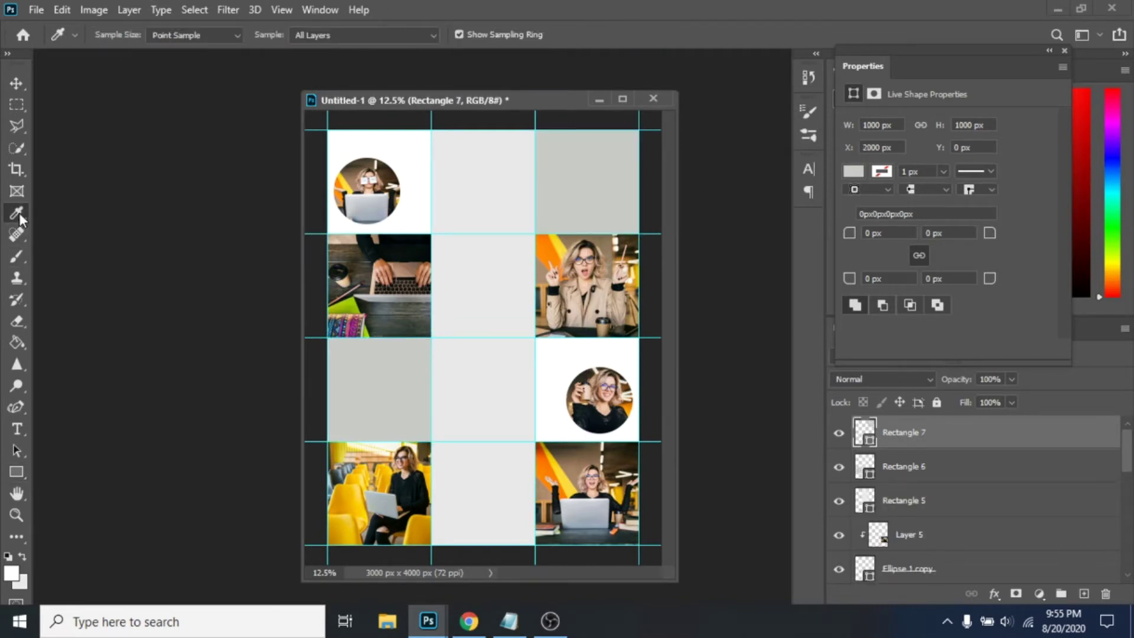
{"action": "left_click", "coordinate": [357, 490]}
{"action": "left_click", "coordinate": [17, 471]}
{"action": "left_click", "coordinate": [186, 34]}
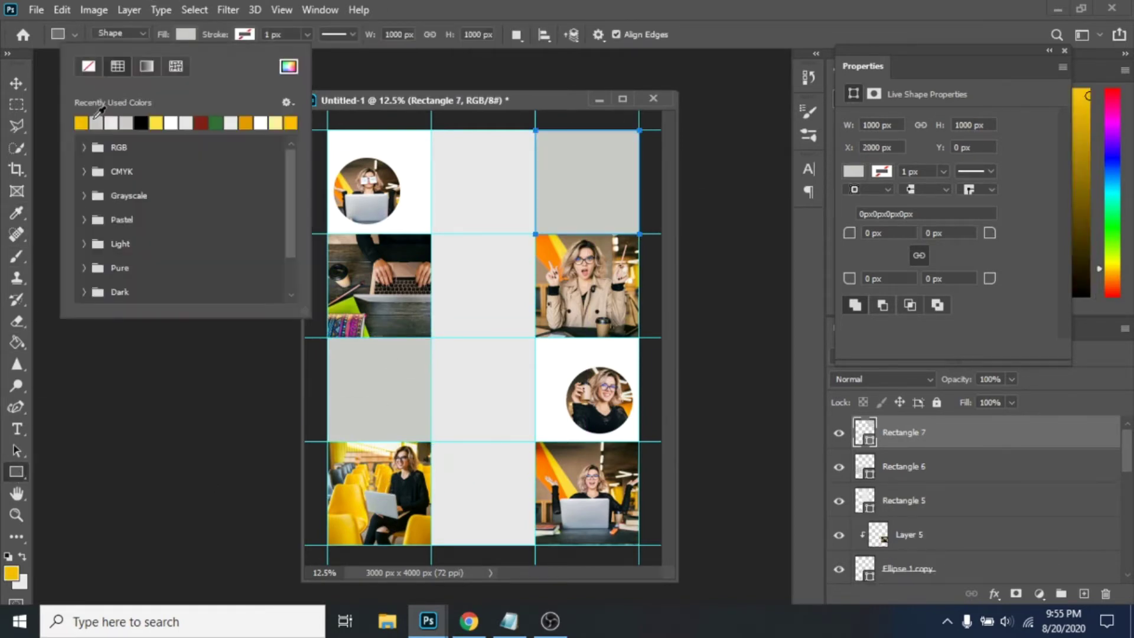
{"action": "left_click", "coordinate": [82, 123]}
{"action": "left_click", "coordinate": [157, 121]}
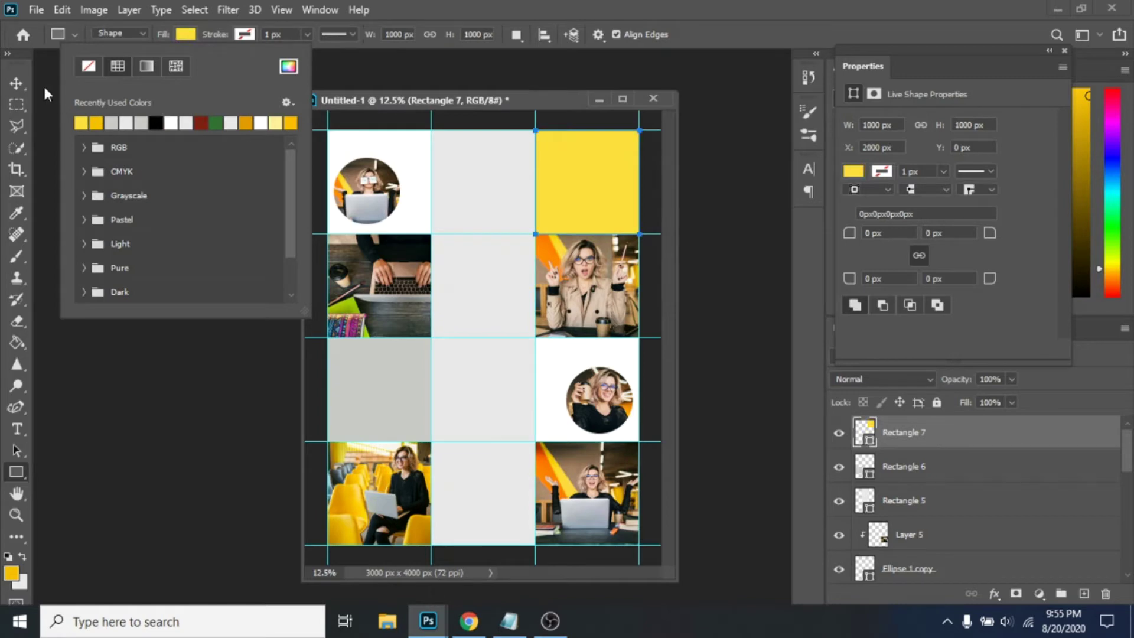
Step: Draw a light gray circle about 544 px wide behind the top-left photo circle and copy it behind the third-row photo circle
{"action": "scroll", "coordinate": [1022, 503], "scroll_direction": "down", "scroll_amount": 1}
{"action": "scroll", "coordinate": [1020, 505], "scroll_direction": "down", "scroll_amount": 4}
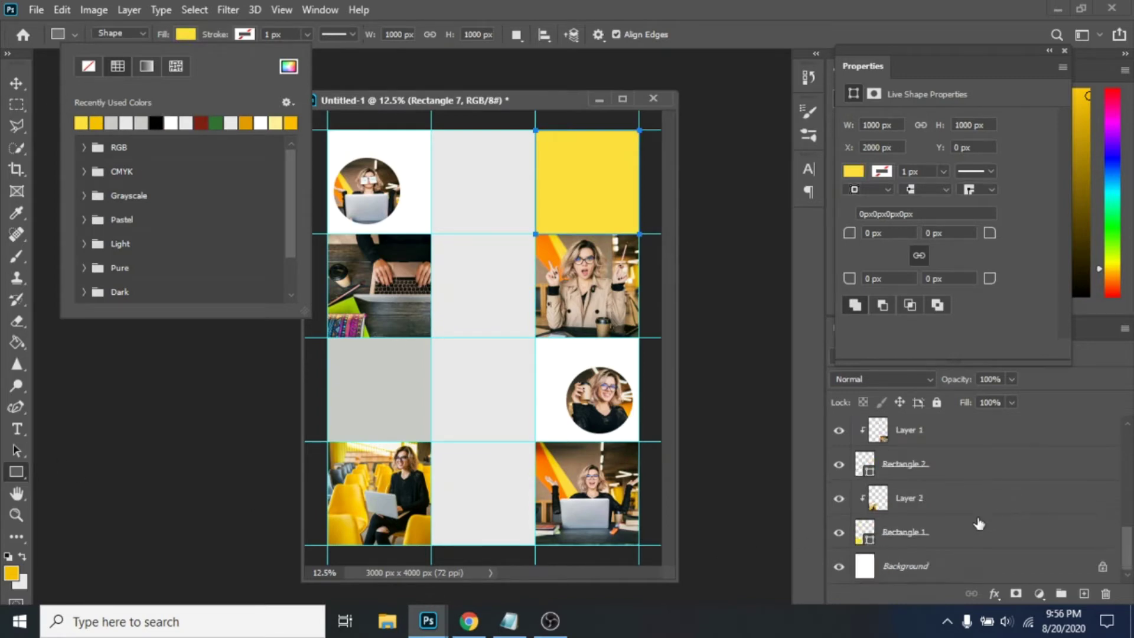
{"action": "left_click", "coordinate": [891, 567]}
{"action": "left_click", "coordinate": [891, 566]}
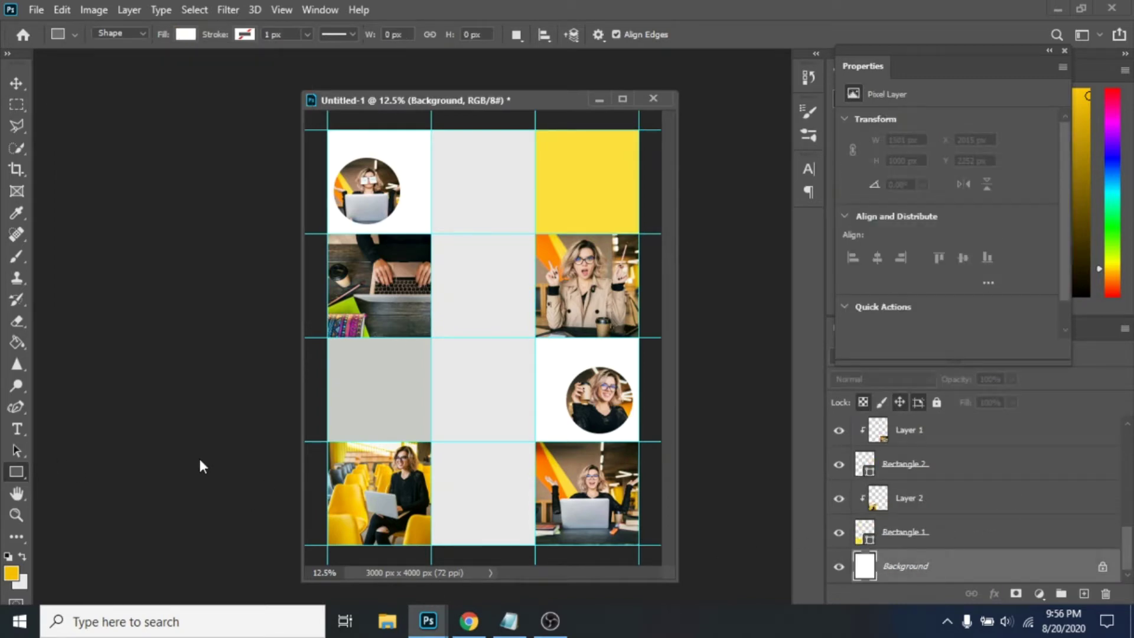
{"action": "right_click", "coordinate": [13, 477]}
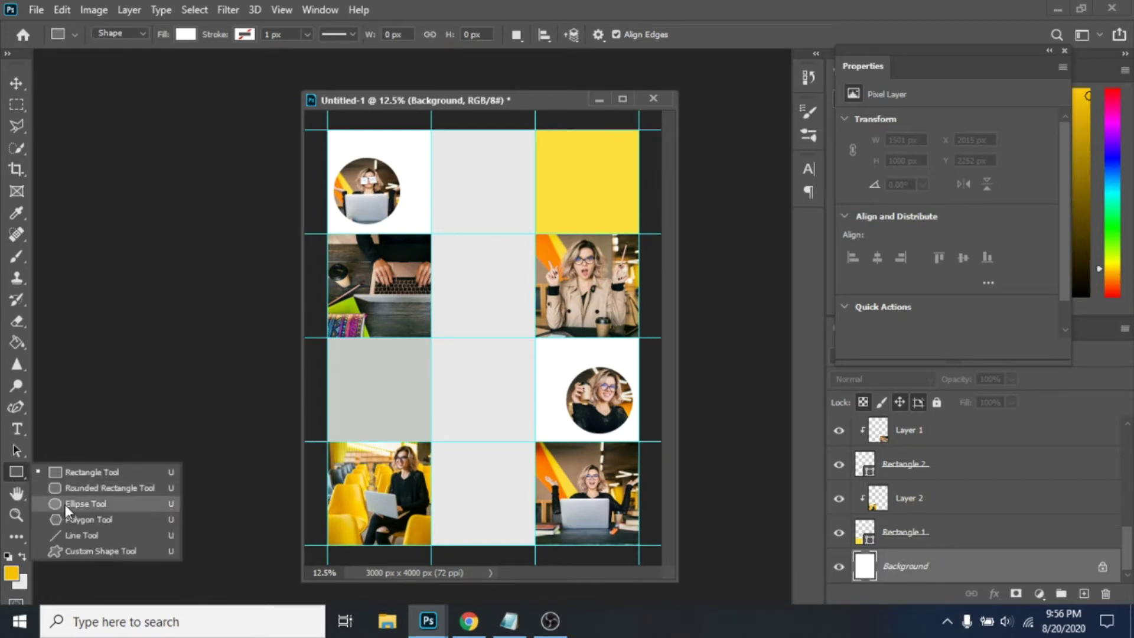
{"action": "left_click", "coordinate": [65, 504]}
{"action": "left_click_drag", "start_coordinate": [364, 164], "coordinate": [420, 220]}
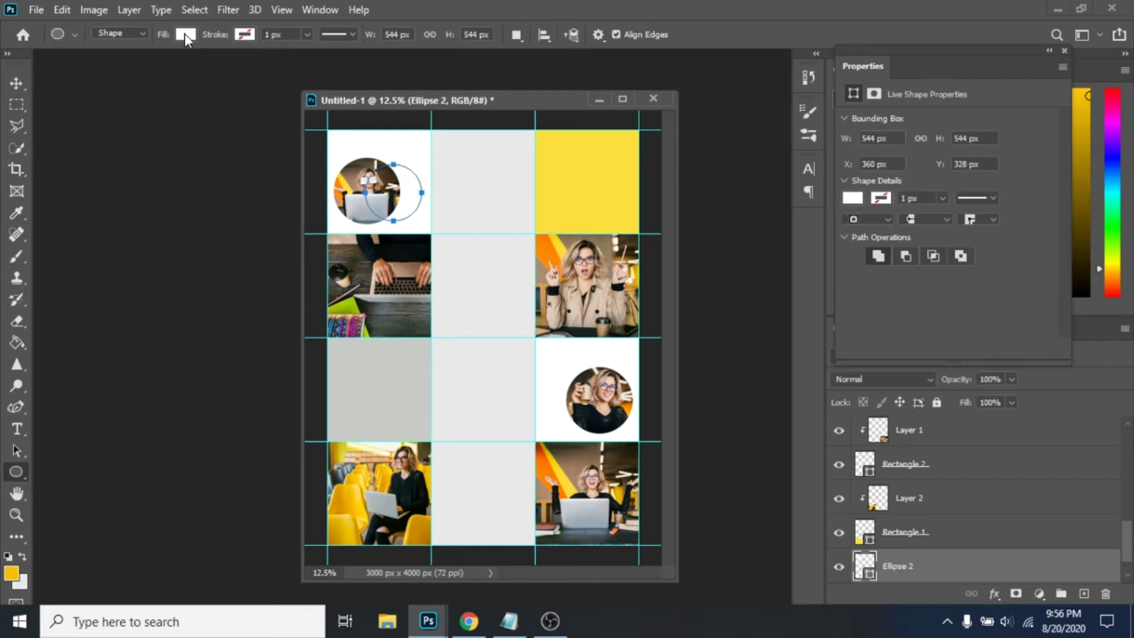
{"action": "left_click", "coordinate": [184, 35]}
{"action": "key", "text": "Return"}
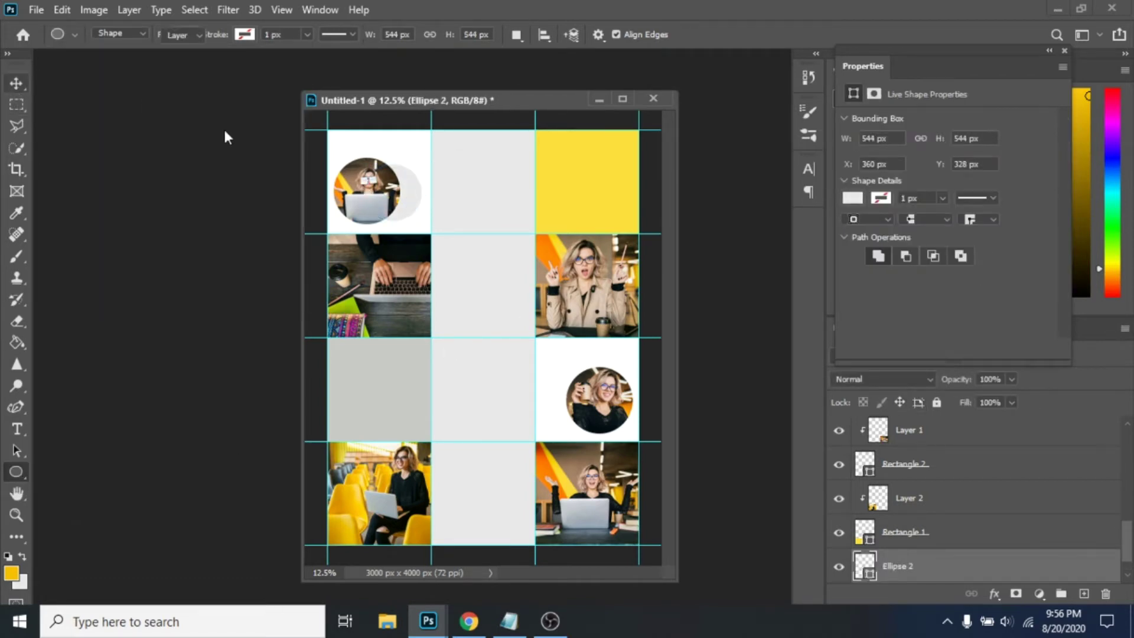
{"action": "key", "text": "v"}
{"action": "left_click_drag", "start_coordinate": [413, 205], "coordinate": [587, 407]}
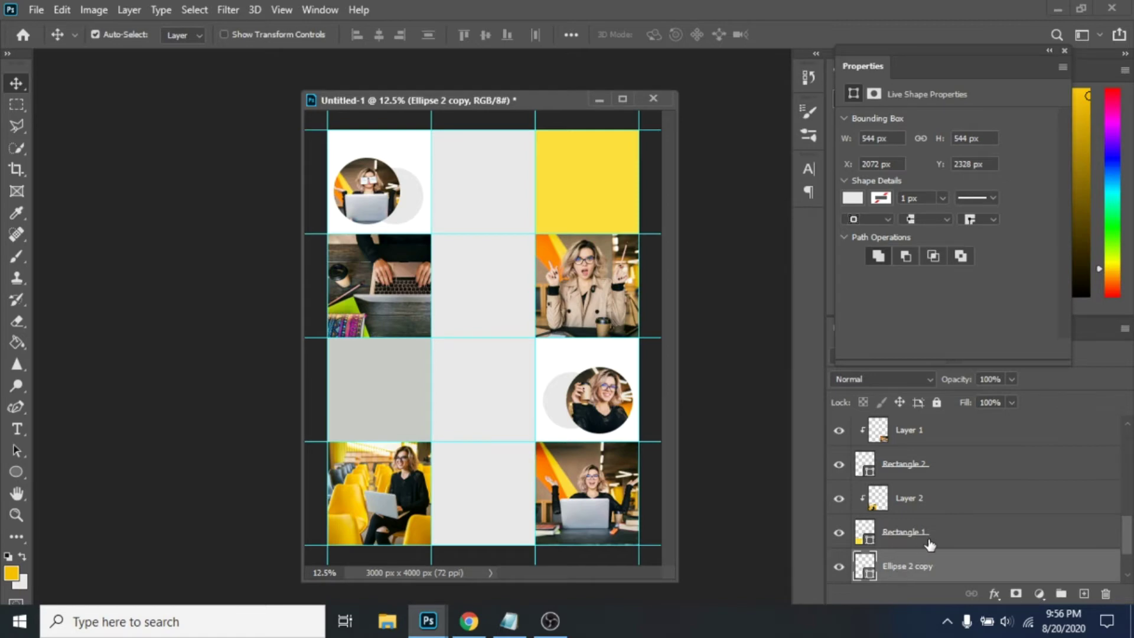
Step: Draw a yellow circle about 472 px wide at the third-row right cell's outer corner, with copies on the grid's top-left cell edge and bottom-left corner
{"action": "scroll", "coordinate": [965, 505], "scroll_direction": "up", "scroll_amount": 5}
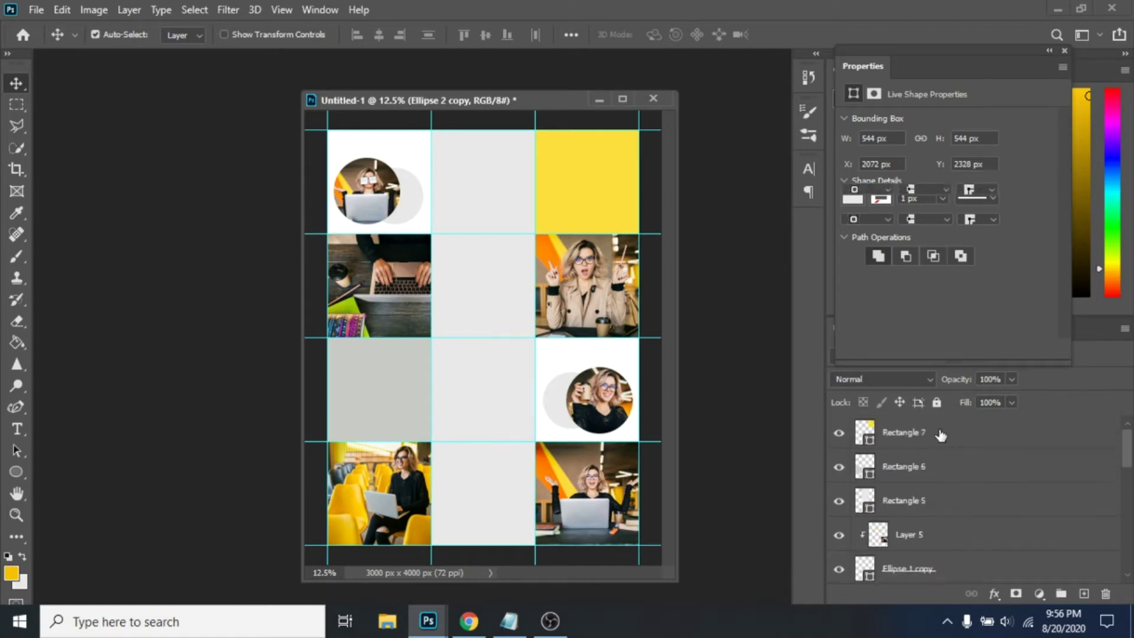
{"action": "left_click", "coordinate": [940, 435]}
{"action": "right_click", "coordinate": [16, 471]}
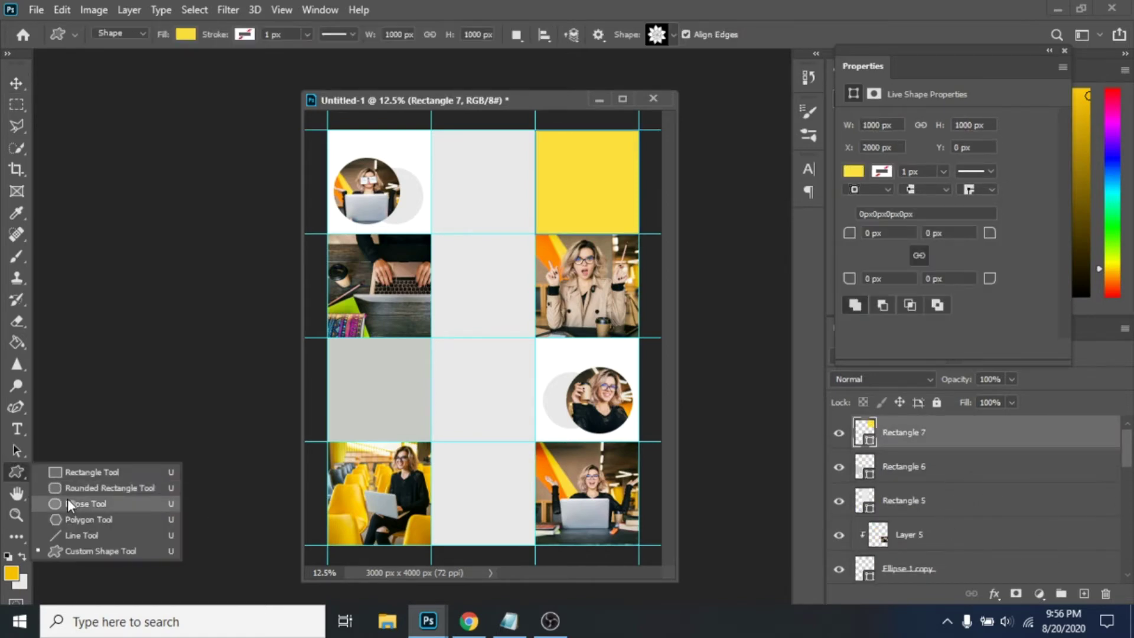
{"action": "left_click", "coordinate": [89, 502]}
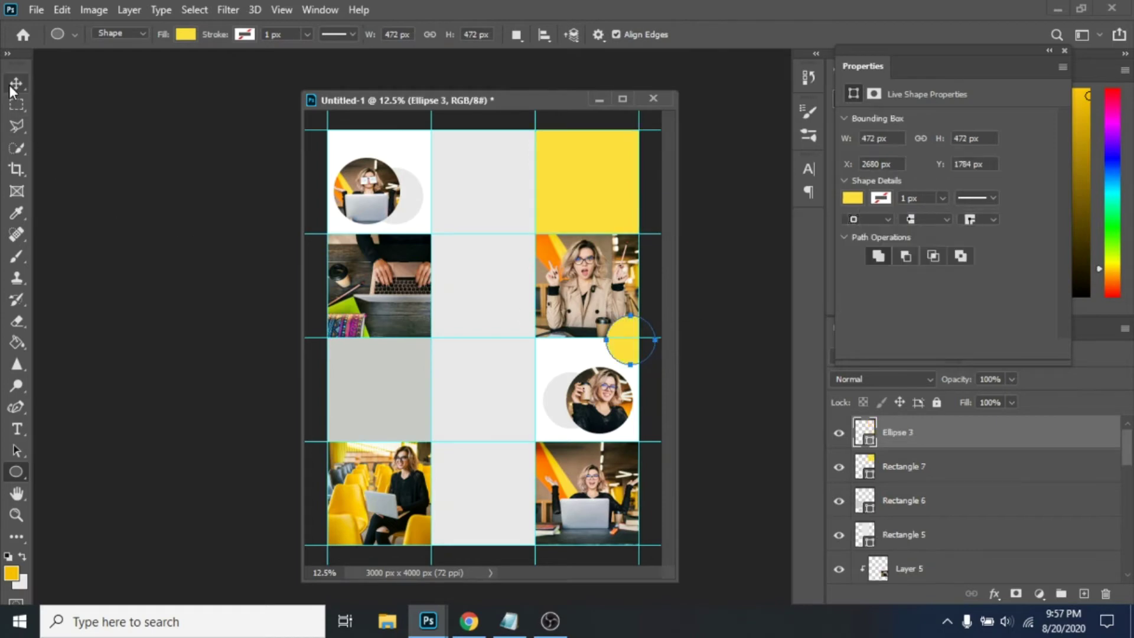
{"action": "left_click", "coordinate": [16, 84]}
{"action": "left_click_drag", "start_coordinate": [622, 345], "coordinate": [335, 541]}
Step: Bring up the laptop-computer-with-white-screen-keyboard image and crop it to the front-facing laptop
{"action": "mouse_move", "coordinate": [428, 621]}
{"action": "left_click", "coordinate": [862, 545]}
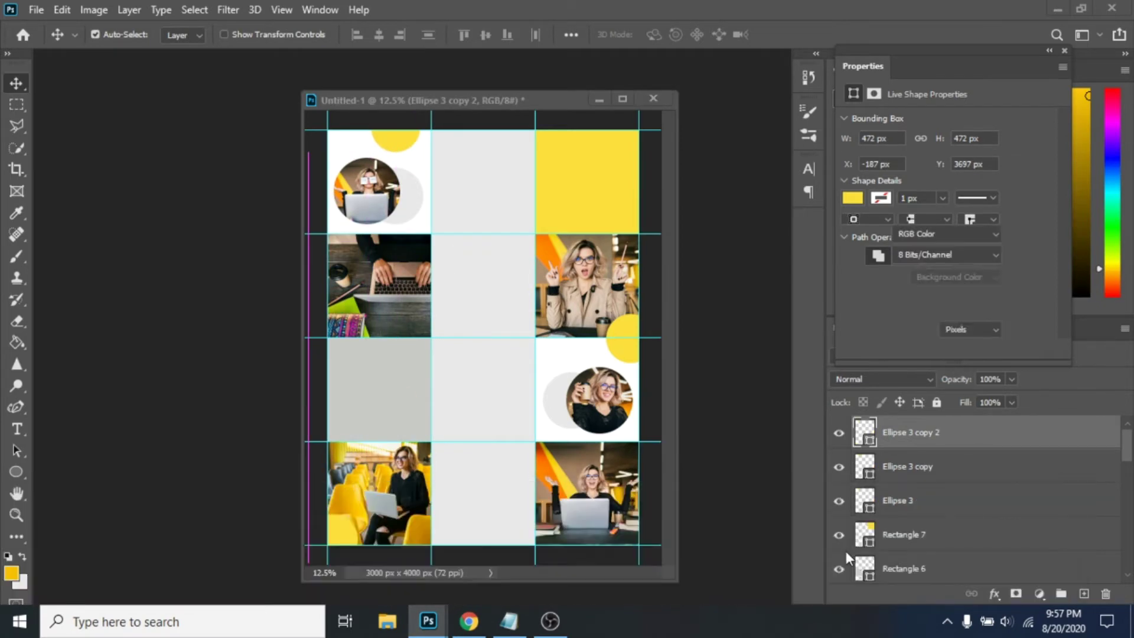
{"action": "key", "text": "c"}
{"action": "left_click_drag", "start_coordinate": [65, 113], "coordinate": [442, 357]}
{"action": "key", "text": "Return"}
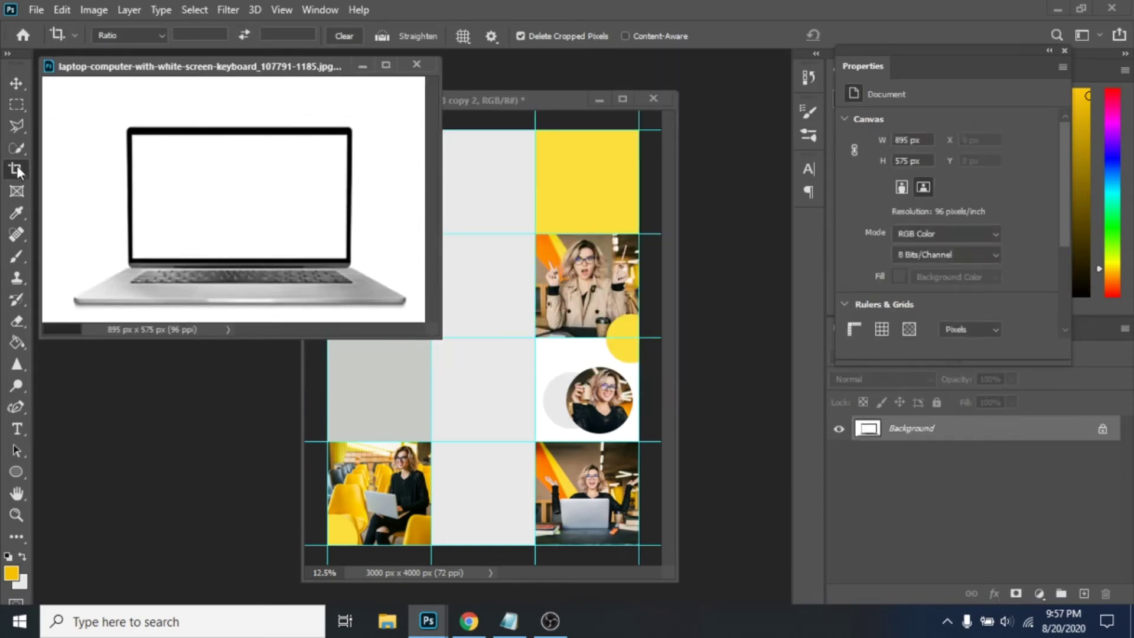
Step: Place a cut-out of the front-facing laptop in the middle column's top cell and scale it to 936 x 508 px
{"action": "left_click", "coordinate": [14, 149]}
{"action": "left_click", "coordinate": [490, 34]}
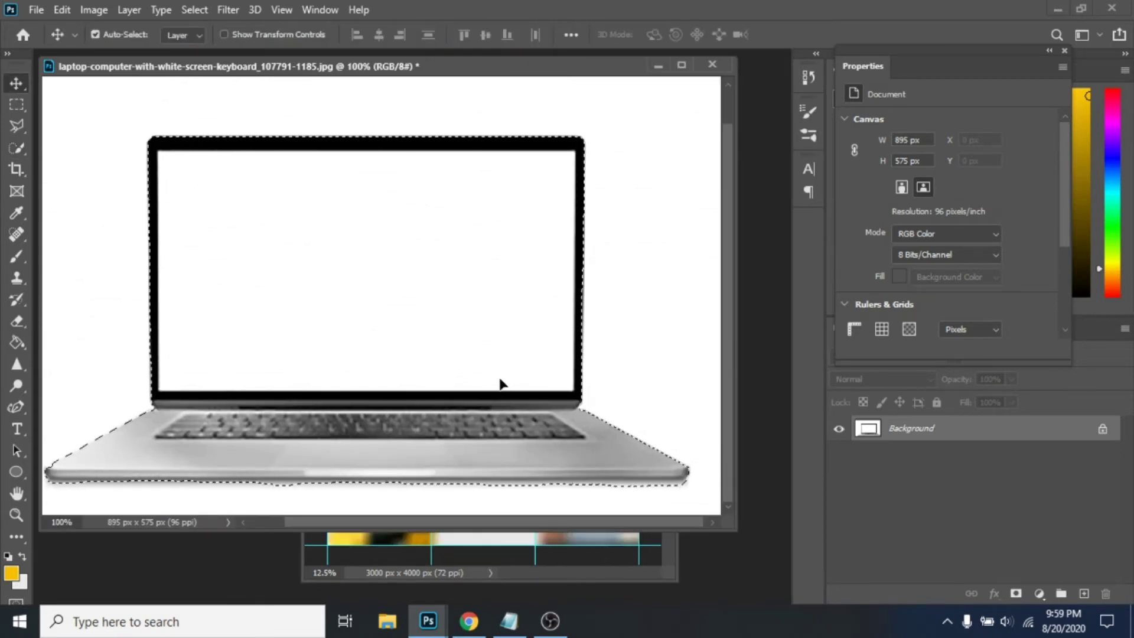
{"action": "left_click_drag", "start_coordinate": [500, 383], "coordinate": [496, 189]}
{"action": "key", "text": "ctrl+t"}
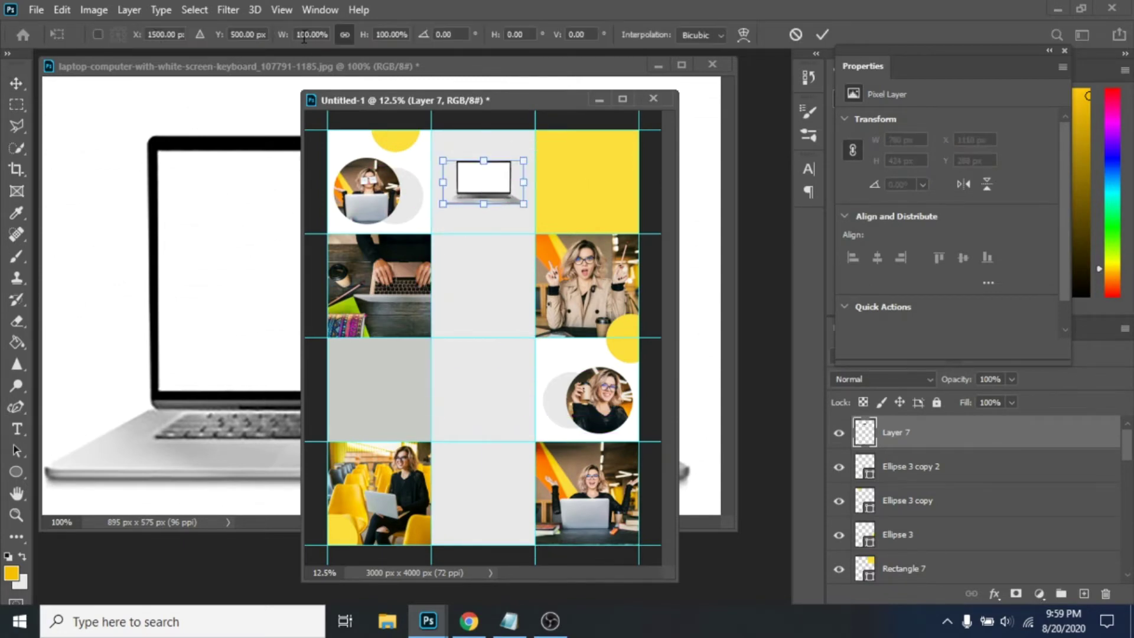
{"action": "key", "text": "shift+Up"}
{"action": "key", "text": "Return"}
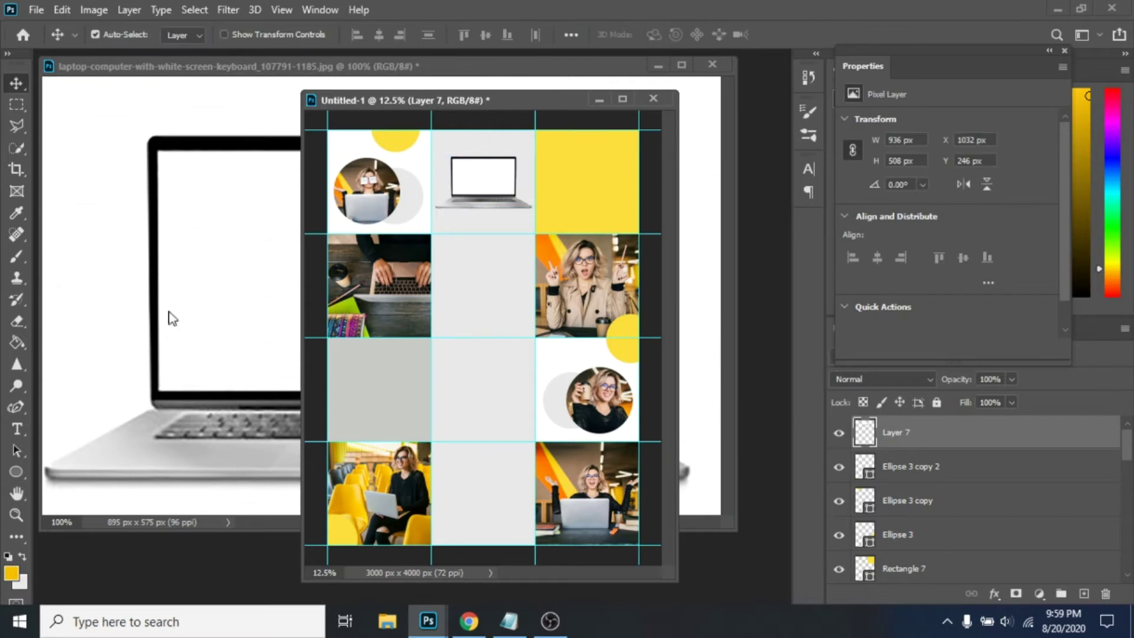
Step: Select the front-facing laptop's screen in the layout with a rectangular marquee, fill it with black and deselect it
{"action": "key", "text": "z"}
{"action": "left_click", "coordinate": [493, 205]}
{"action": "left_click", "coordinate": [463, 150]}
{"action": "left_click", "coordinate": [463, 150]}
{"action": "left_click", "coordinate": [466, 151]}
{"action": "left_click", "coordinate": [470, 153]}
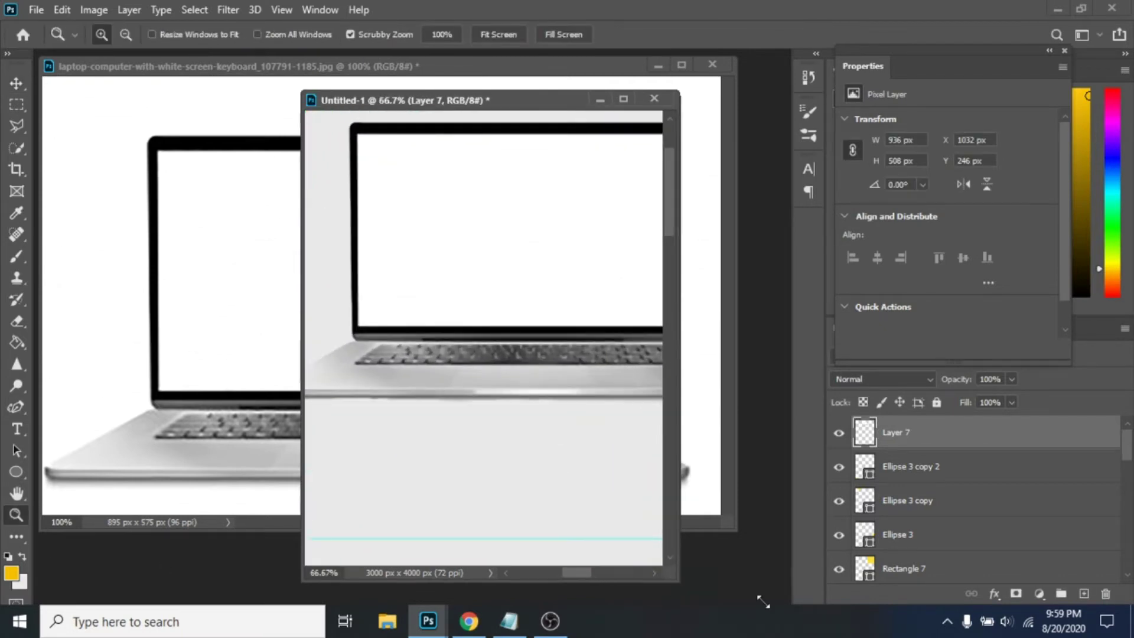
{"action": "left_click_drag", "start_coordinate": [763, 602], "coordinate": [776, 602]}
{"action": "key", "text": "m"}
{"action": "left_click_drag", "start_coordinate": [594, 277], "coordinate": [692, 327]}
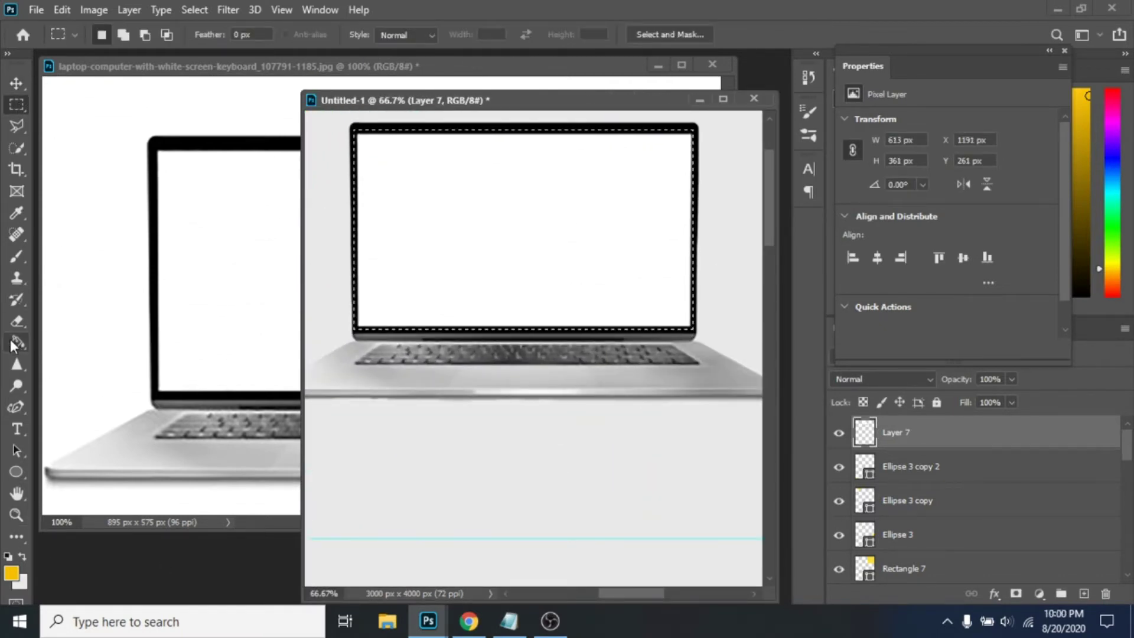
{"action": "left_click", "coordinate": [10, 572]}
{"action": "left_click", "coordinate": [846, 376]}
{"action": "left_click", "coordinate": [1015, 165]}
{"action": "key", "text": "g"}
{"action": "left_click", "coordinate": [539, 253]}
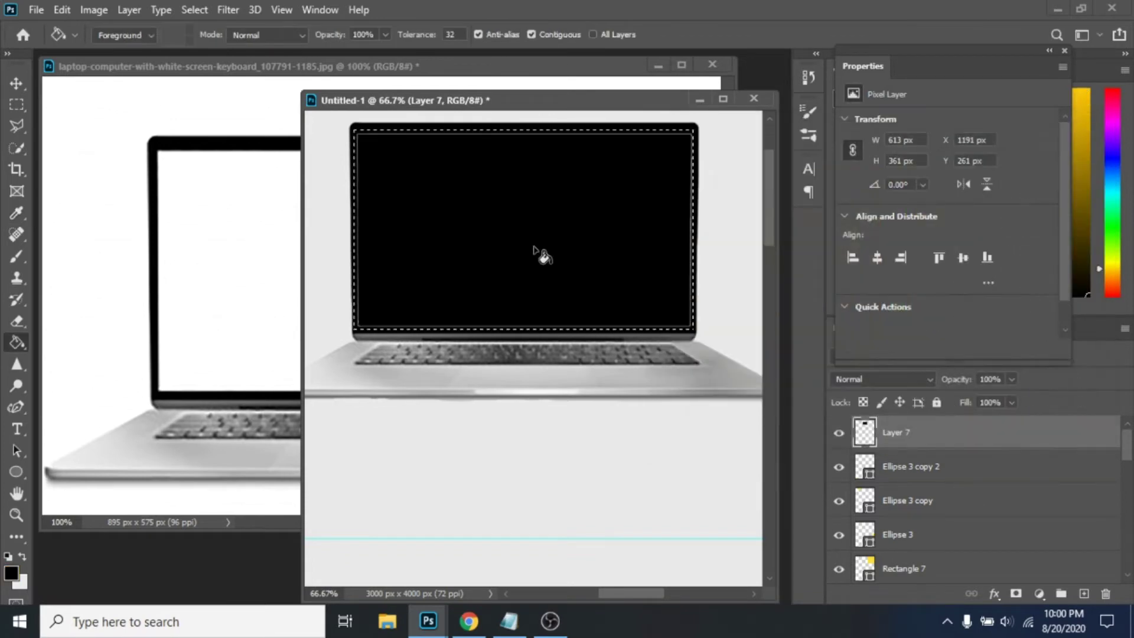
{"action": "key", "text": "m"}
{"action": "right_click", "coordinate": [445, 180]}
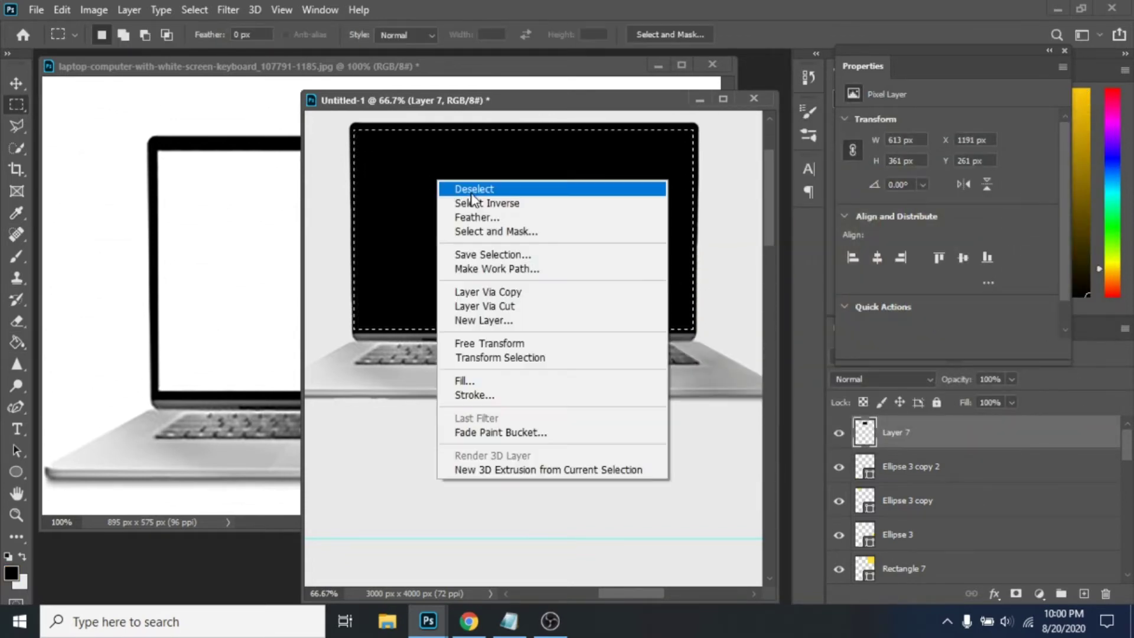
{"action": "left_click", "coordinate": [461, 187]}
Step: Restore the laptop source image to its uncropped state and crop it to the angled laptop
{"action": "key", "text": "ctrl+minus"}
{"action": "key", "text": "ctrl+minus"}
{"action": "key", "text": "ctrl+minus"}
{"action": "key", "text": "ctrl+minus"}
{"action": "scroll", "coordinate": [461, 188], "scroll_direction": "down", "scroll_amount": 2}
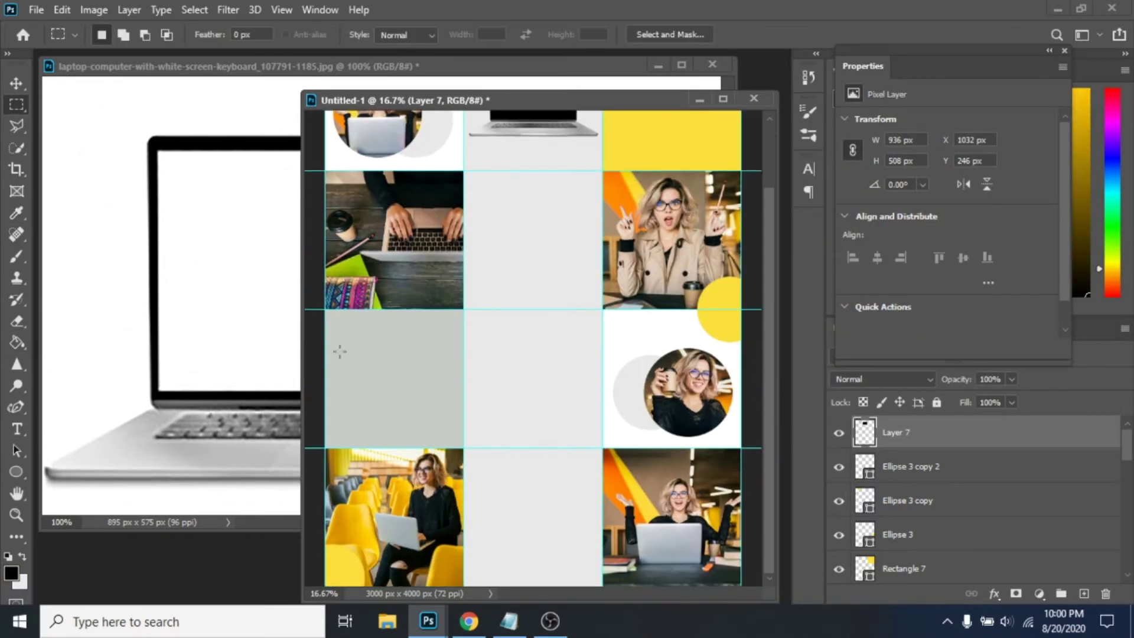
{"action": "left_click", "coordinate": [245, 304]}
{"action": "key", "text": "z"}
{"action": "right_click", "coordinate": [224, 397]}
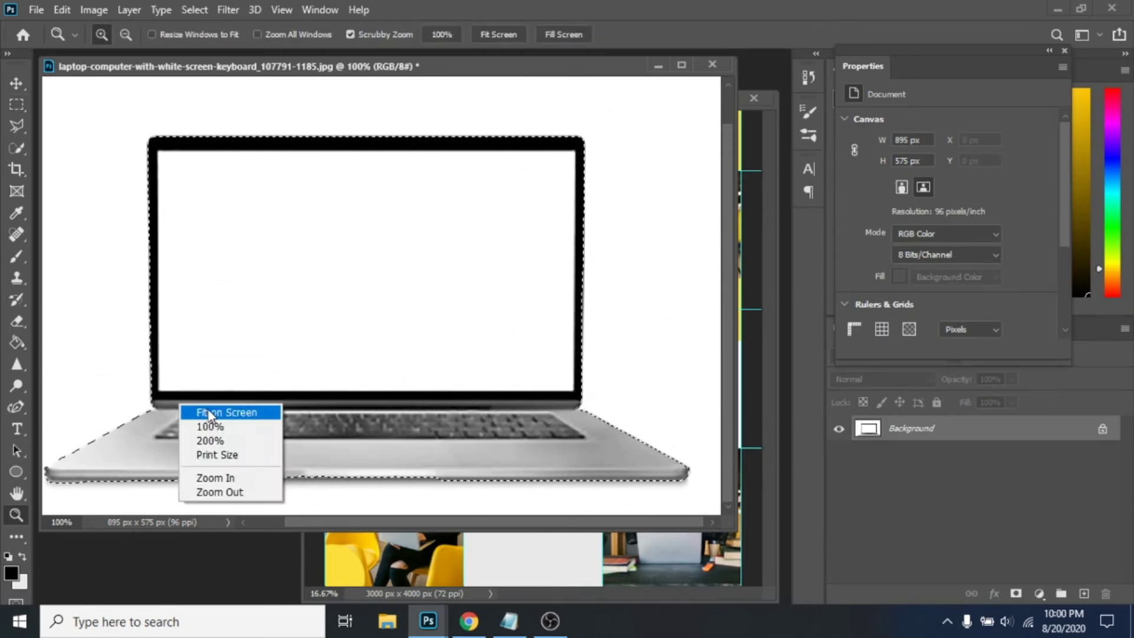
{"action": "left_click", "coordinate": [227, 409]}
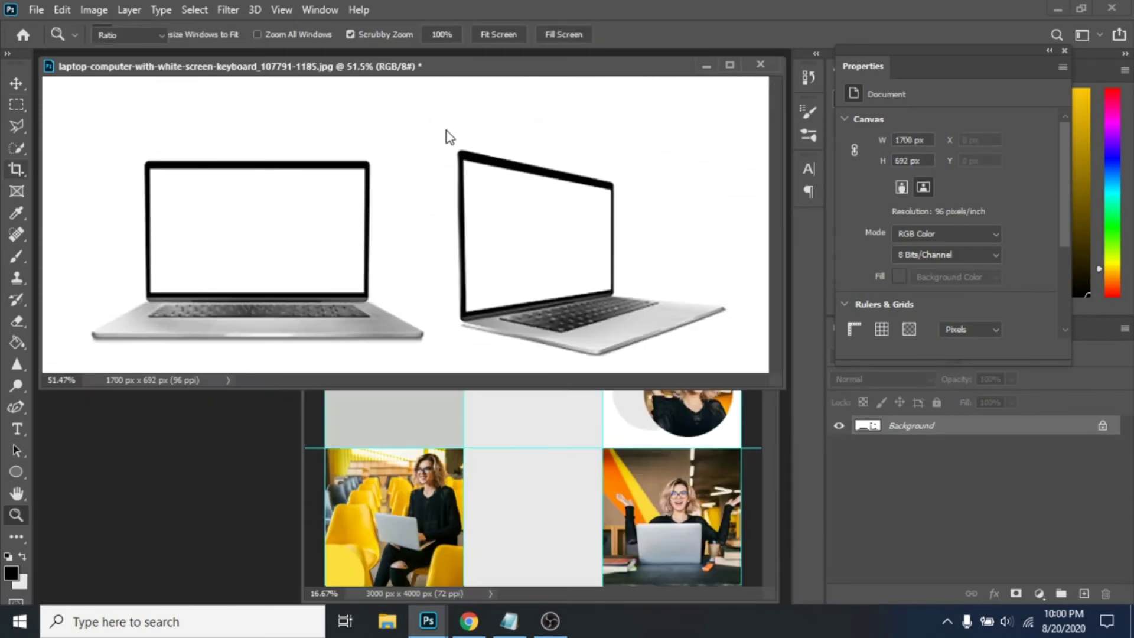
{"action": "key", "text": "c"}
{"action": "left_click_drag", "start_coordinate": [443, 133], "coordinate": [738, 372]}
{"action": "key", "text": "Return"}
Step: Place a cut-out of the angled laptop in the middle column's third-row cell and scale it to 883 x 673 px
{"action": "left_click", "coordinate": [23, 148]}
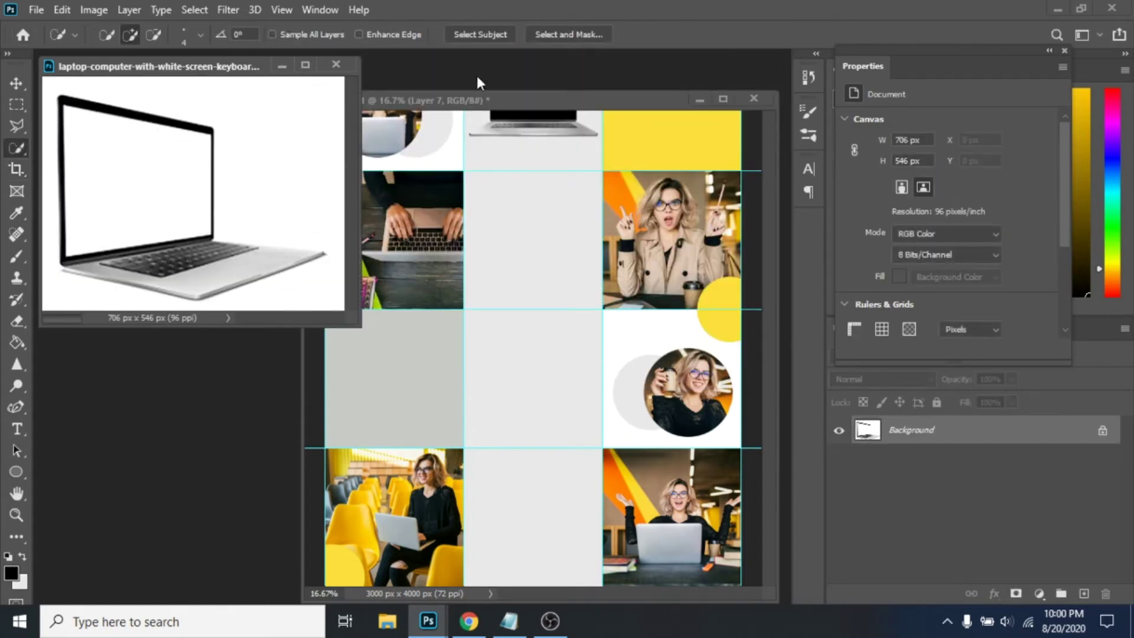
{"action": "left_click", "coordinate": [480, 34]}
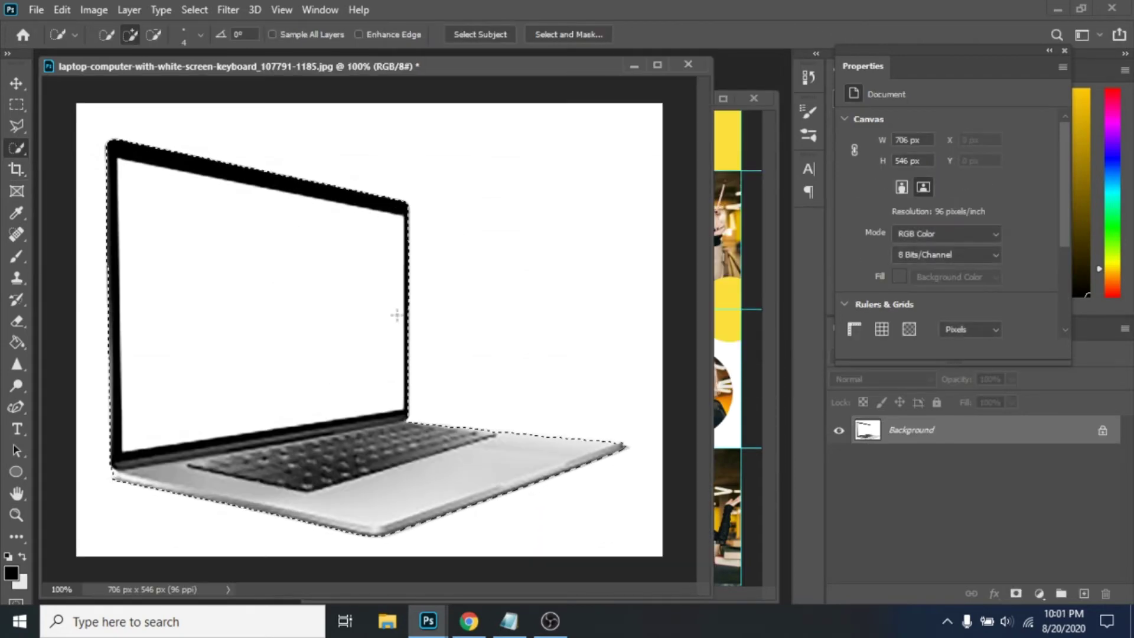
{"action": "key", "text": "v"}
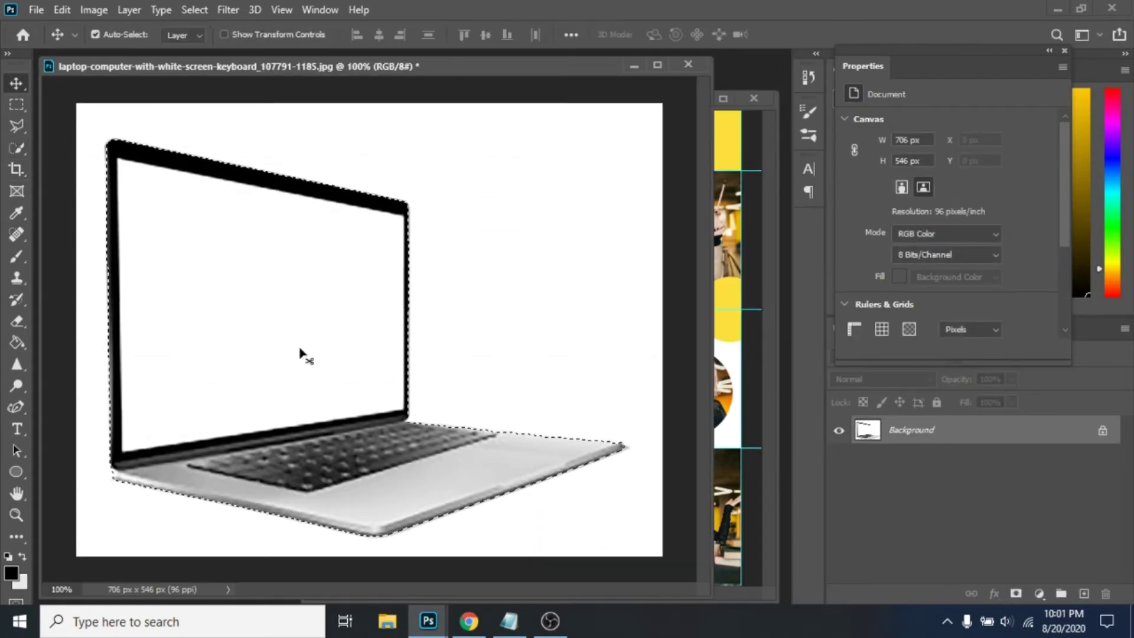
{"action": "left_click_drag", "start_coordinate": [304, 354], "coordinate": [527, 384]}
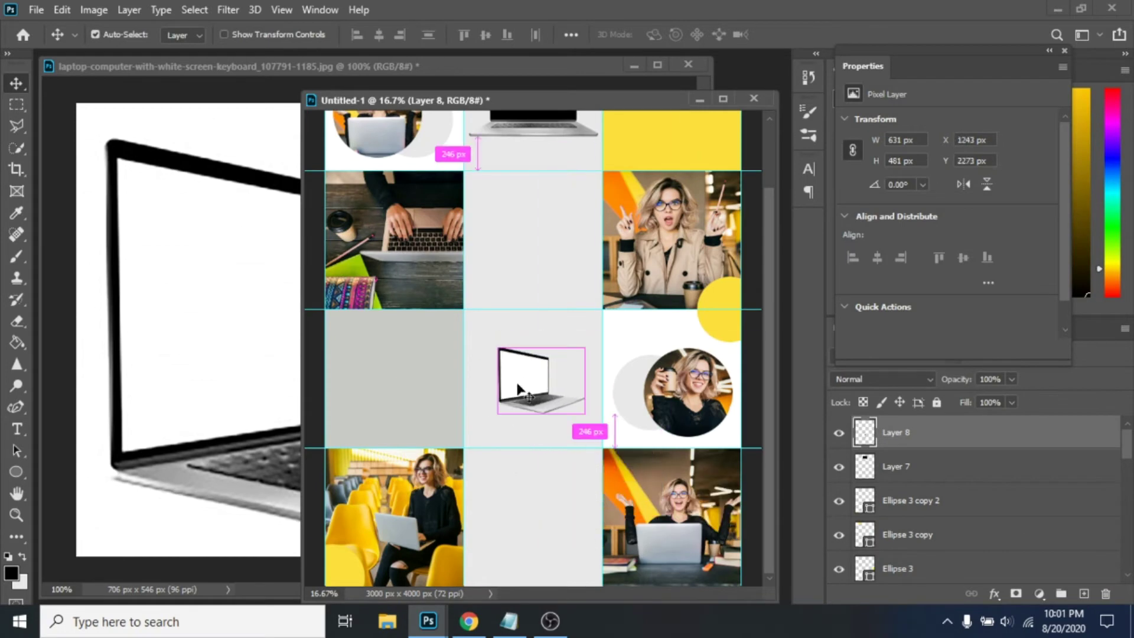
{"action": "key", "text": "ctrl+t"}
{"action": "left_click_drag", "start_coordinate": [281, 38], "coordinate": [285, 38]}
{"action": "key", "text": "Return"}
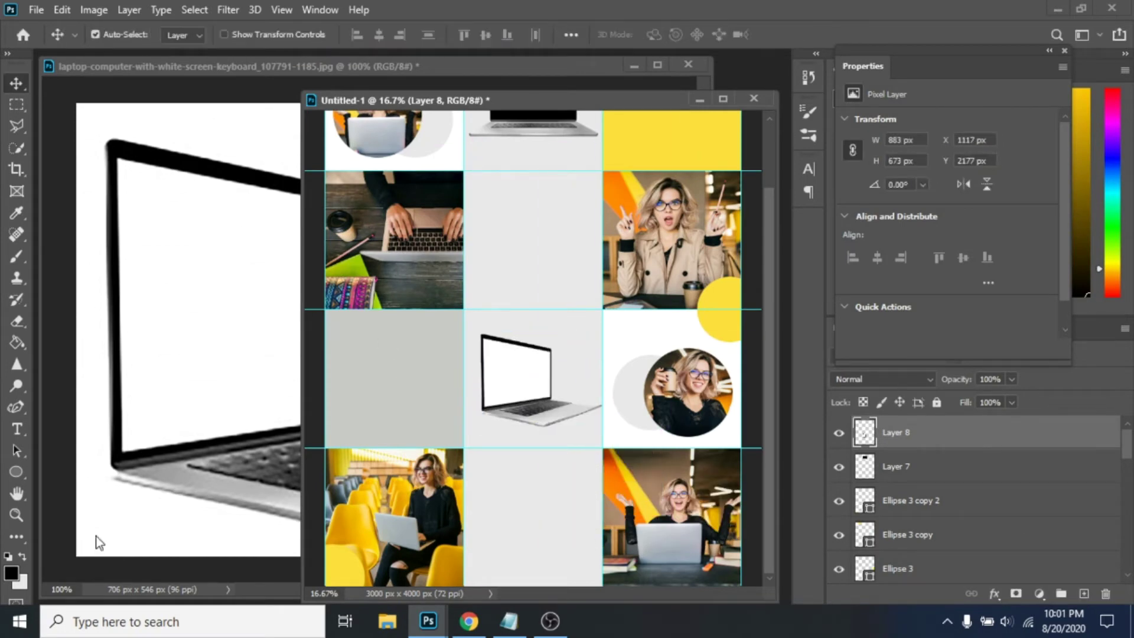
Step: Move the angled laptop cut-out left within the middle column's third-row cell to X 1066 px
{"action": "left_click", "coordinate": [16, 514]}
{"action": "left_click", "coordinate": [556, 425]}
{"action": "left_click", "coordinate": [16, 84]}
{"action": "left_click_drag", "start_coordinate": [489, 341], "coordinate": [478, 342]}
Step: Outline the angled laptop's screen with the Polygonal Lasso, fill it with black, deselect it and send the laptop layer back one level
{"action": "left_click", "coordinate": [16, 126]}
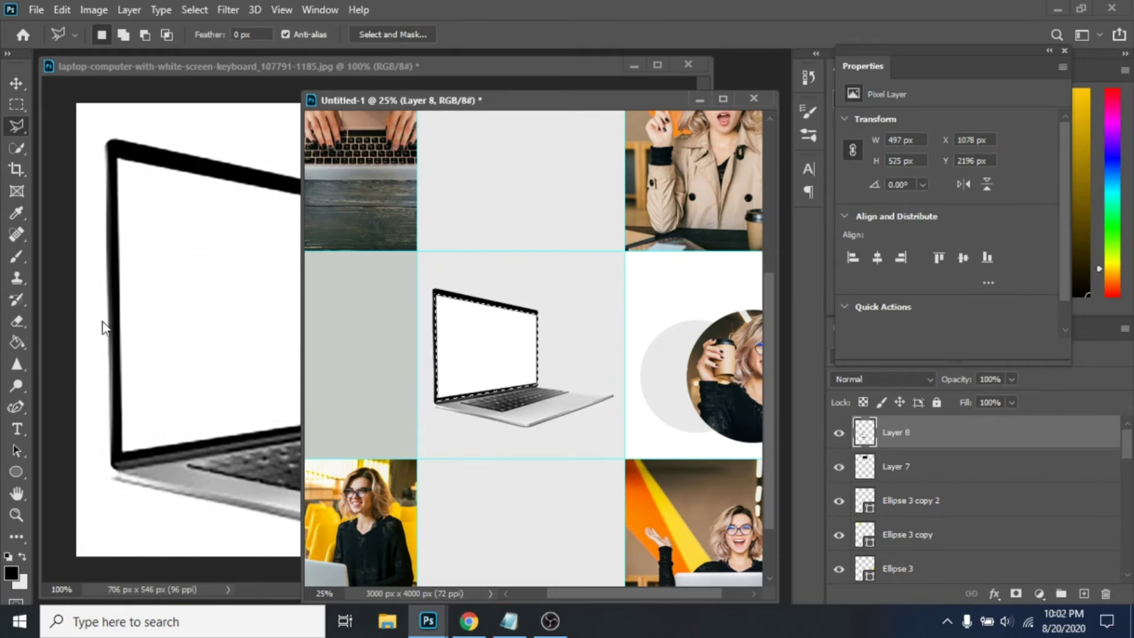
{"action": "left_click", "coordinate": [16, 342]}
{"action": "left_click", "coordinate": [488, 334]}
{"action": "left_click", "coordinate": [17, 105]}
{"action": "right_click", "coordinate": [489, 338]}
{"action": "left_click", "coordinate": [538, 47]}
{"action": "key", "text": "ctrl+bracketleft"}
{"action": "key", "text": "ctrl+minus"}
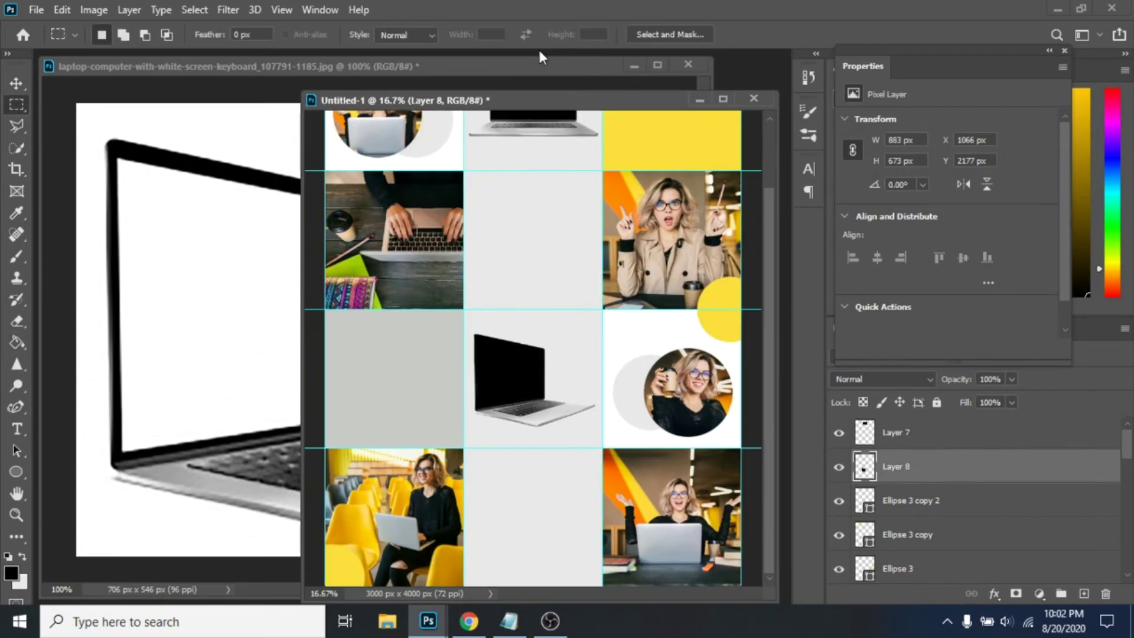
{"action": "key", "text": "ctrl+minus"}
Step: Draw a white horizontal bar about 1112 x 160 px across the third-row gray cell and duplicate it just below
{"action": "key", "text": "alt+bracketleft"}
{"action": "left_click", "coordinate": [16, 472]}
{"action": "right_click", "coordinate": [17, 472]}
{"action": "left_click", "coordinate": [48, 470]}
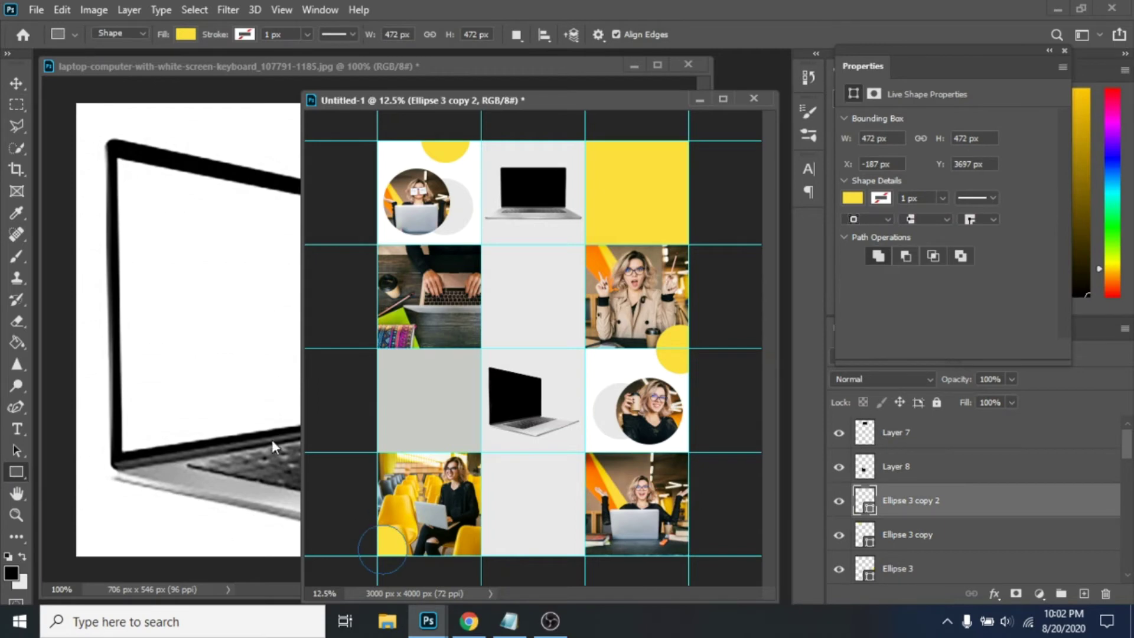
{"action": "left_click", "coordinate": [185, 34]}
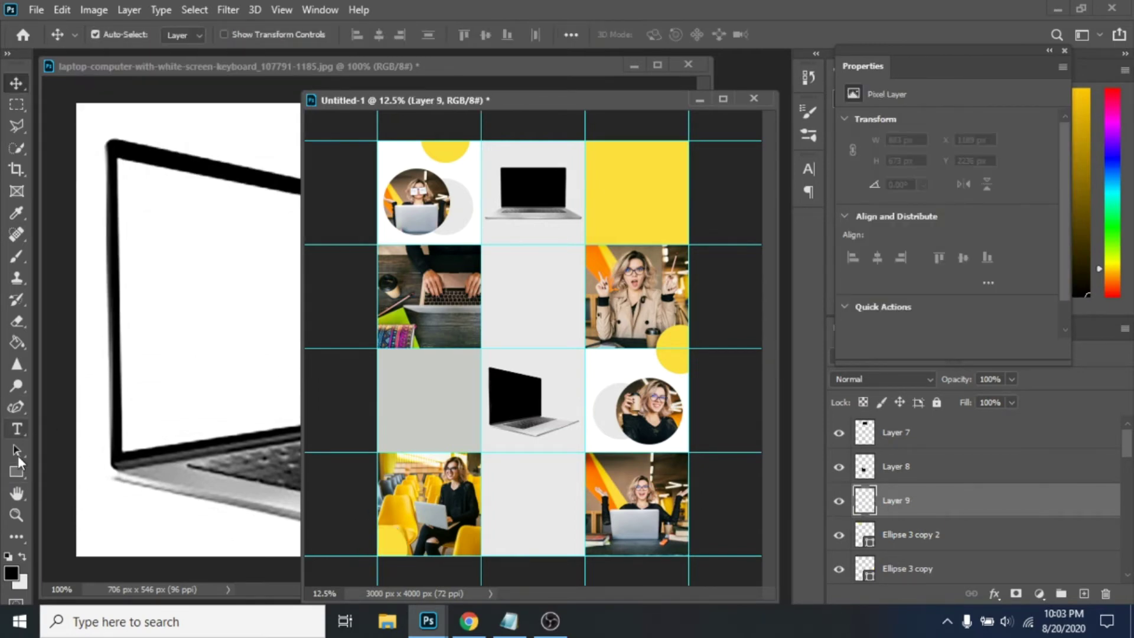
{"action": "left_click", "coordinate": [17, 472]}
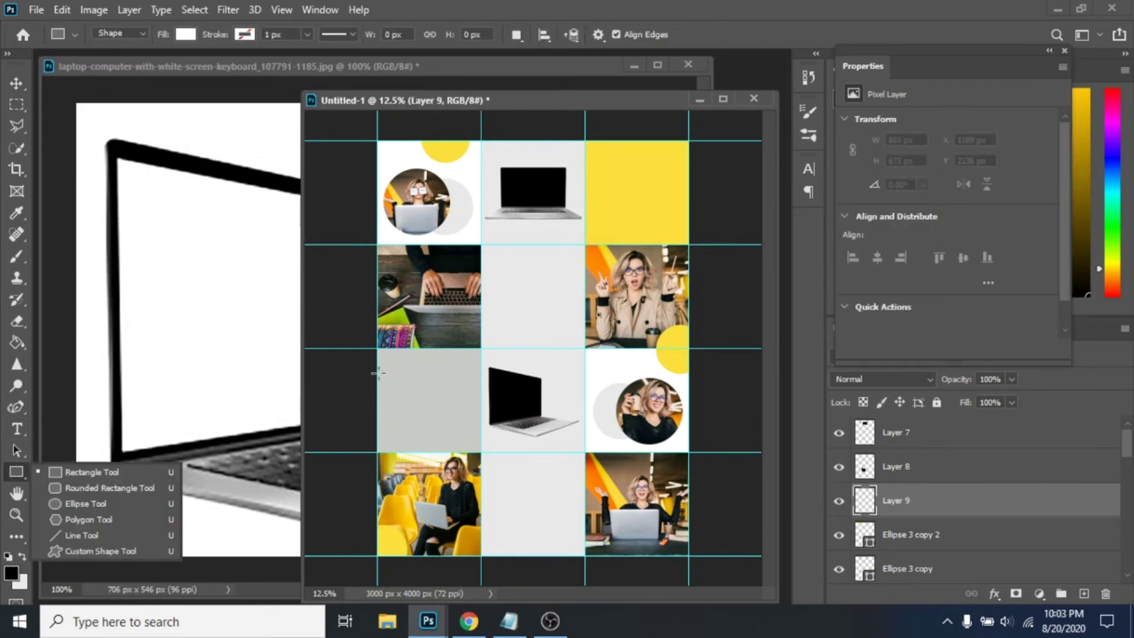
{"action": "left_click_drag", "start_coordinate": [378, 373], "coordinate": [453, 411]}
{"action": "key", "text": "v"}
Step: Duplicate both white bars into the yellow top-row cell and stretch them to the cell's outer edge
{"action": "left_click", "coordinate": [902, 534], "text": "shift"}
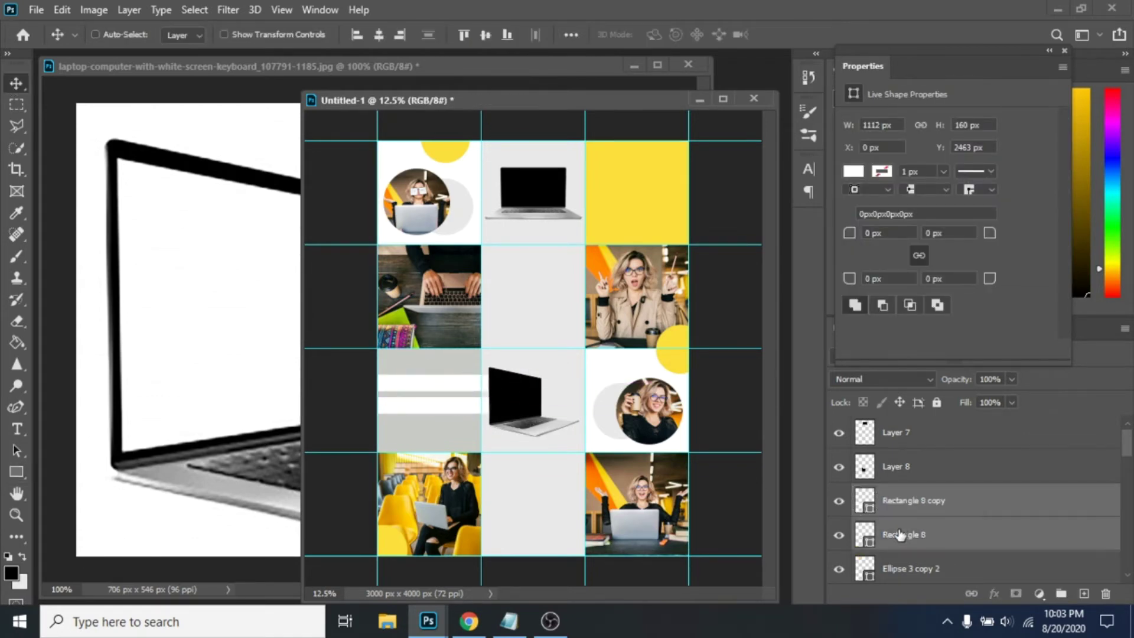
{"action": "left_click_drag", "start_coordinate": [439, 391], "coordinate": [618, 184]}
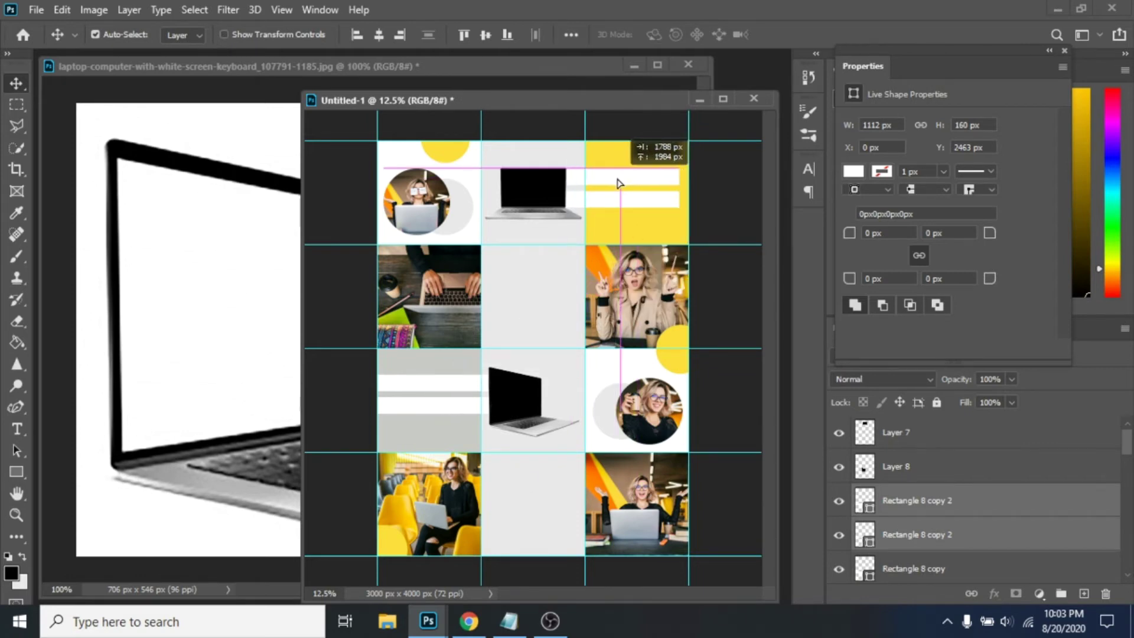
{"action": "key", "text": "ctrl+t"}
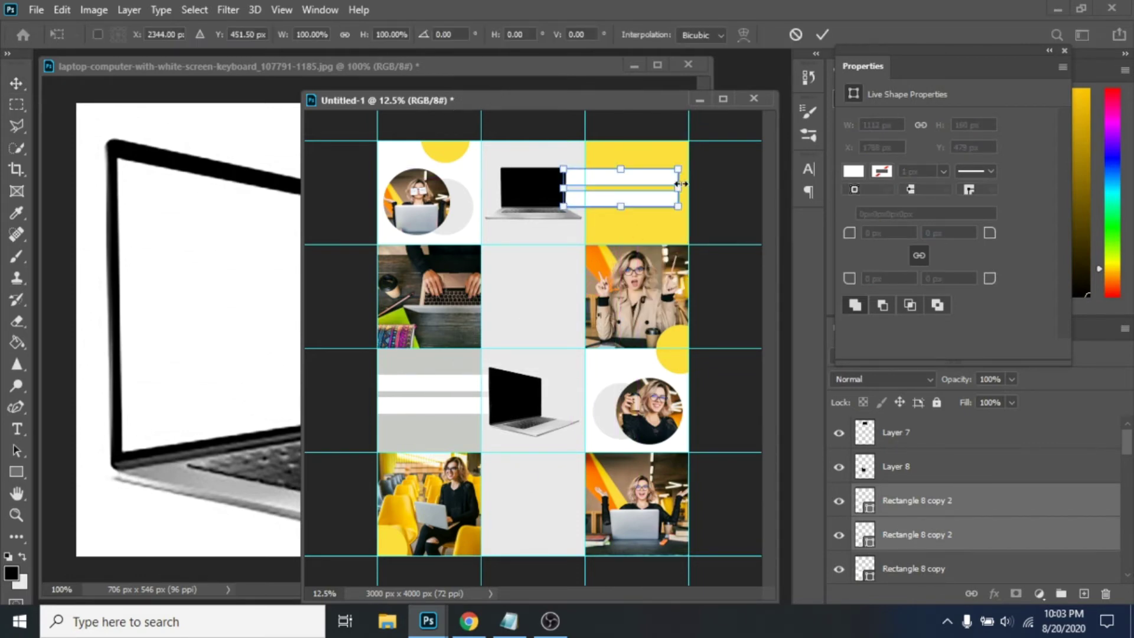
{"action": "key", "text": "Return"}
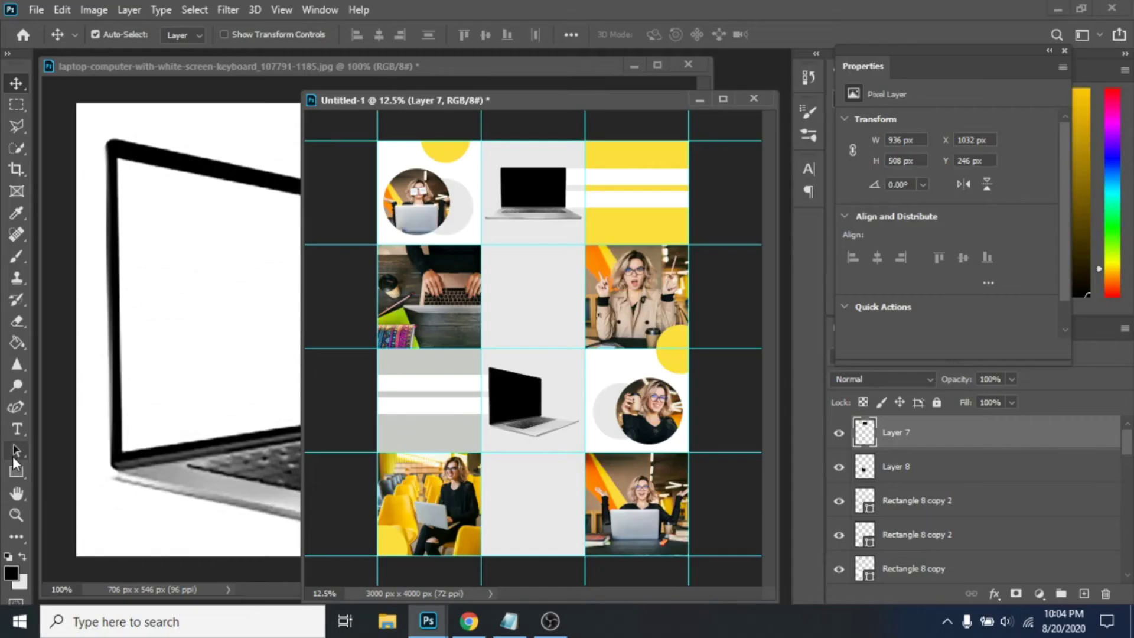
Step: Create a Lorem ipsum text box in the middle column's bottom cell with text color c8cac7 and size 72 pt
{"action": "left_click", "coordinate": [16, 429]}
{"action": "left_click_drag", "start_coordinate": [494, 477], "coordinate": [571, 524]}
{"action": "left_click", "coordinate": [663, 34]}
{"action": "left_click", "coordinate": [397, 428]}
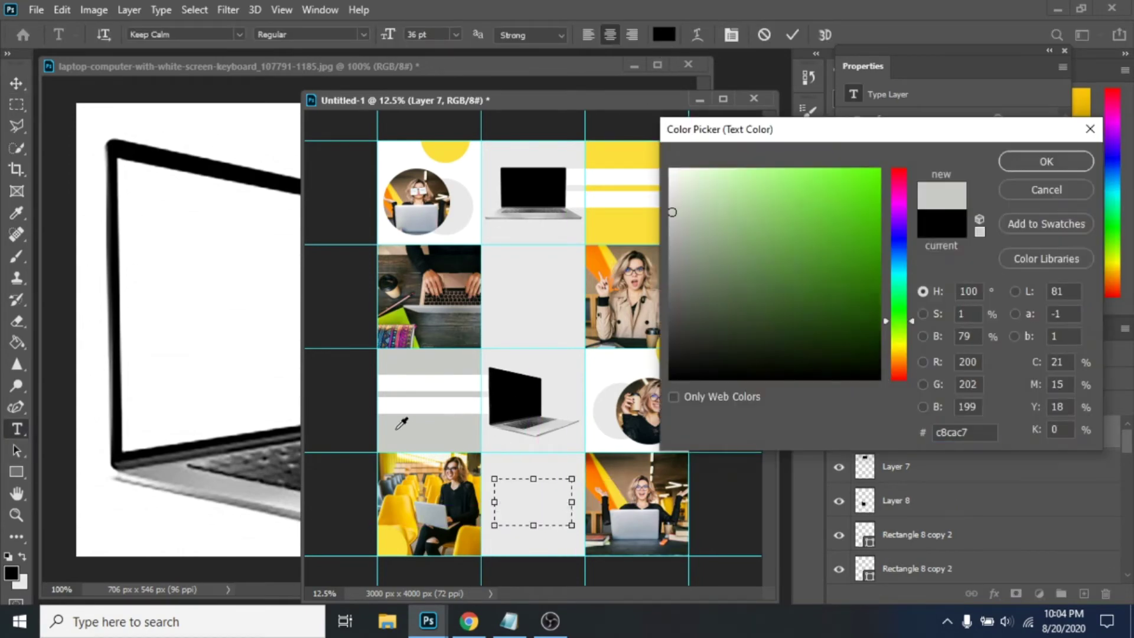
{"action": "left_click", "coordinate": [1069, 165]}
{"action": "left_click", "coordinate": [456, 34]}
{"action": "left_click", "coordinate": [437, 248]}
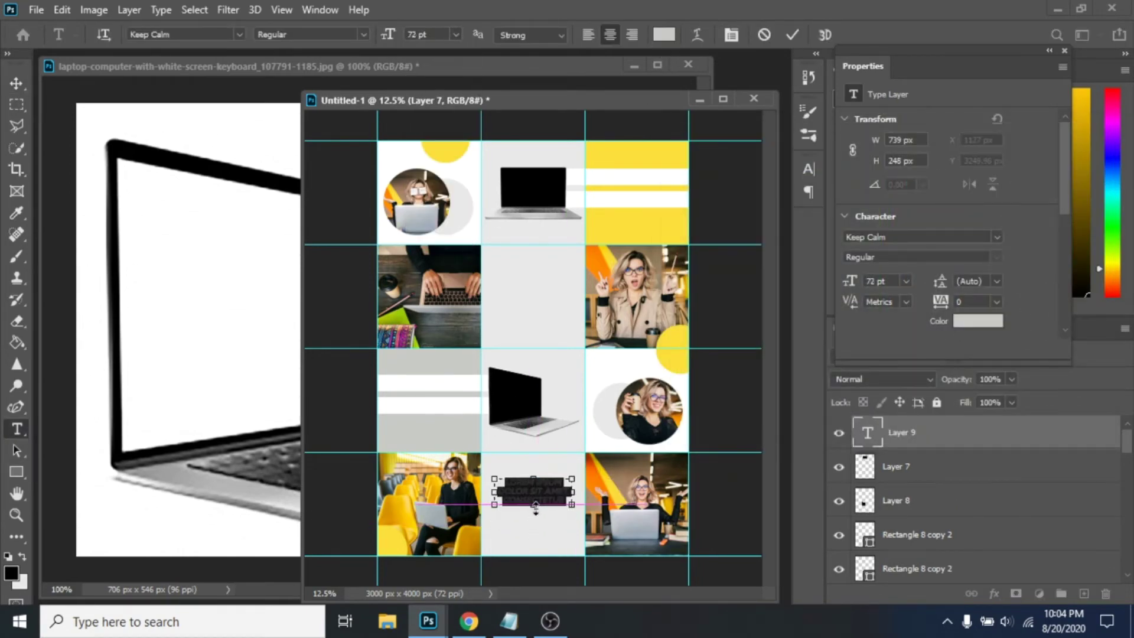
Step: Set the Lorem ipsum text's color to dark gray 595c58
{"action": "left_click", "coordinate": [663, 35]}
{"action": "left_click", "coordinate": [679, 303]}
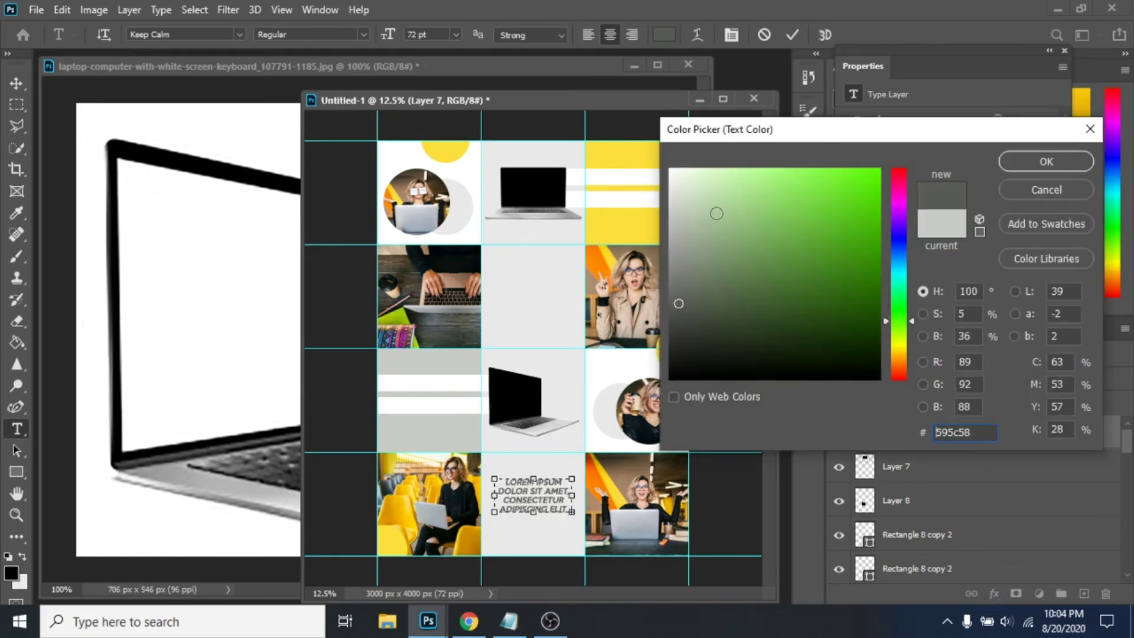
{"action": "left_click", "coordinate": [1038, 161]}
Step: Duplicate the text block into the middle column's second-row cell and shorten it to "Lorem ipsum dolor sit amet,"
{"action": "left_click_drag", "start_coordinate": [536, 500], "coordinate": [527, 308]}
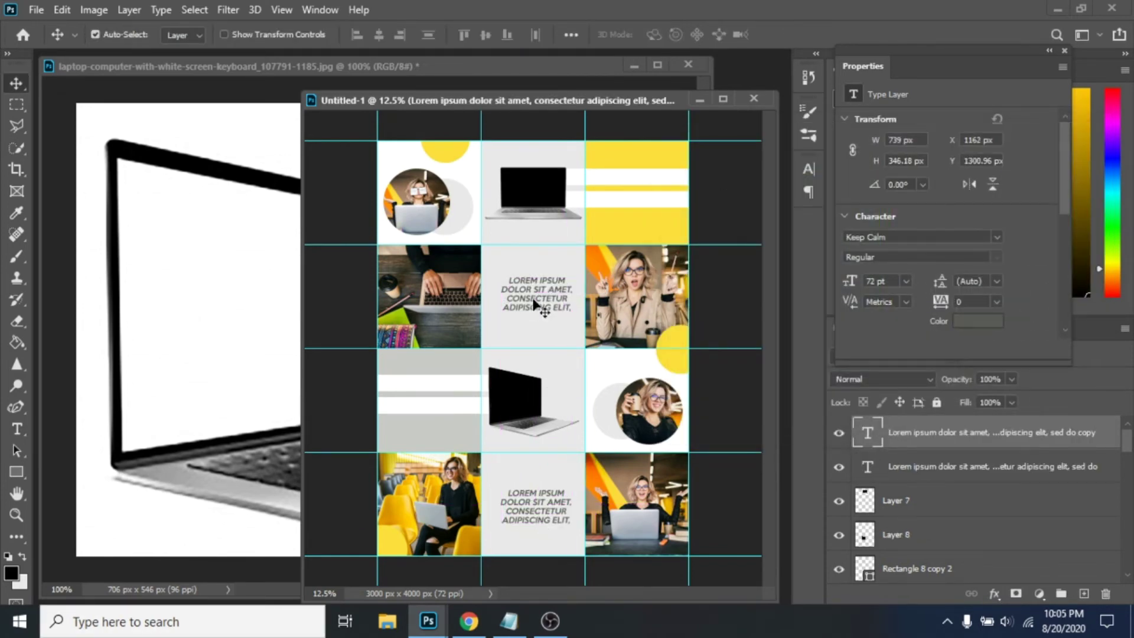
{"action": "key", "text": "t"}
{"action": "left_click", "coordinate": [533, 290]}
{"action": "left_click", "coordinate": [16, 84]}
Step: Add a 200 pt quotation mark above the second-row text and duplicate it above the bottom cell's text
{"action": "left_click", "coordinate": [16, 429]}
{"action": "left_click", "coordinate": [529, 264]}
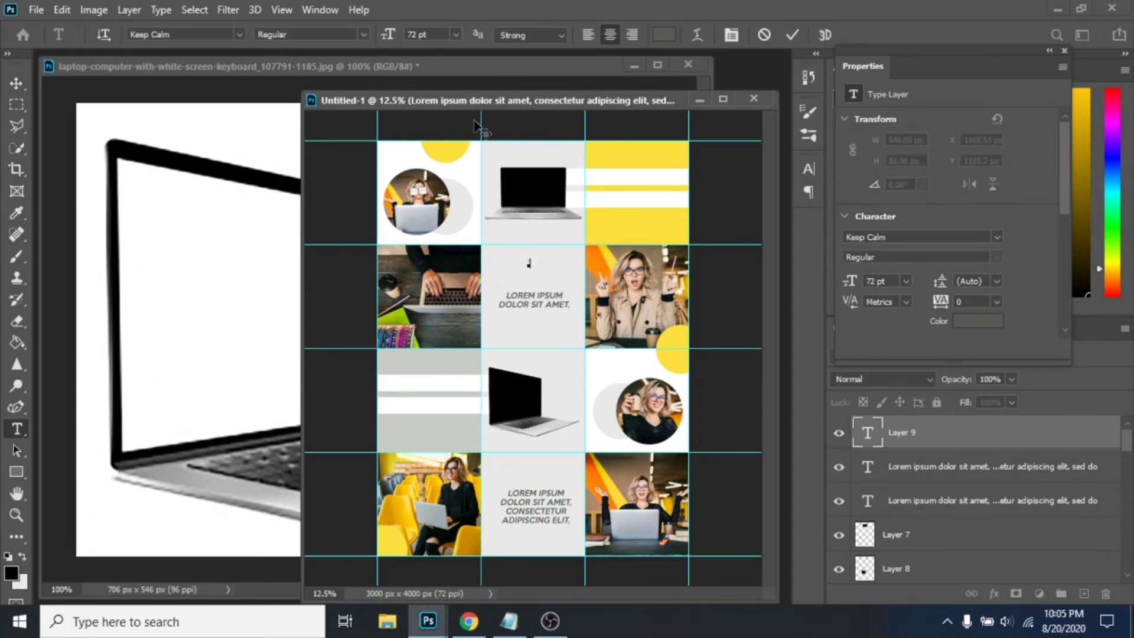
{"action": "left_click", "coordinate": [405, 33]}
{"action": "type", "text": "200"}
{"action": "key", "text": "Return"}
{"action": "left_click", "coordinate": [16, 84]}
{"action": "left_click_drag", "start_coordinate": [532, 257], "coordinate": [541, 478]}
Step: Add a Lorem ipsum text box on the front-facing laptop's screen, sized 60 pt and colored white
{"action": "left_click", "coordinate": [17, 429]}
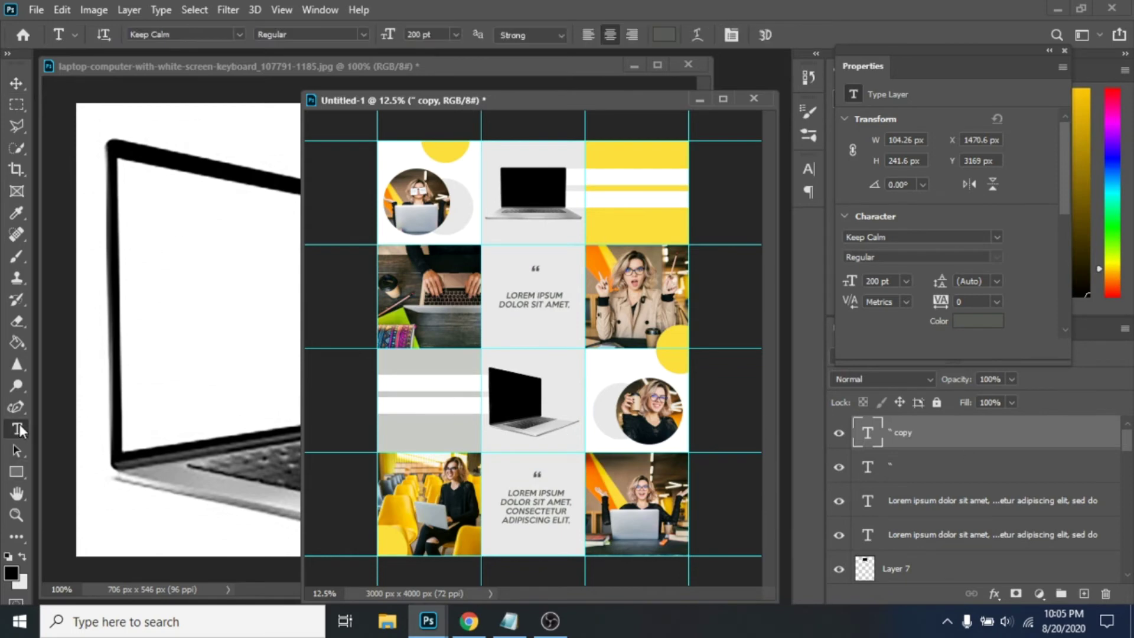
{"action": "left_click_drag", "start_coordinate": [509, 177], "coordinate": [564, 200]}
{"action": "left_click", "coordinate": [455, 34]}
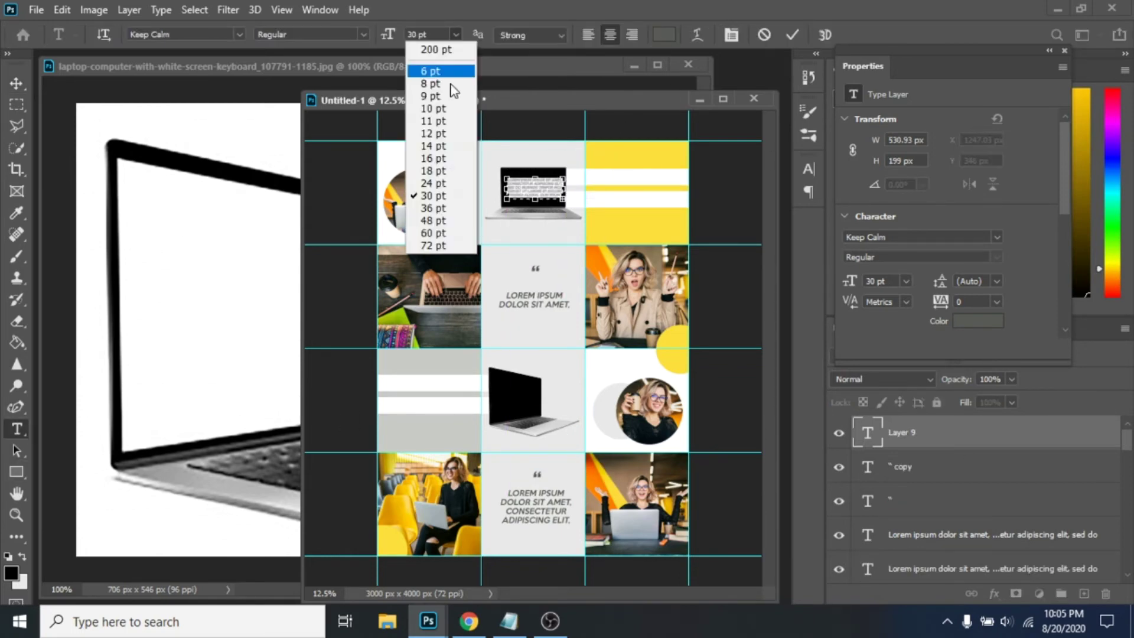
{"action": "left_click", "coordinate": [434, 230]}
{"action": "left_click", "coordinate": [663, 37]}
{"action": "left_click", "coordinate": [669, 170]}
{"action": "left_click", "coordinate": [1045, 160]}
Step: Duplicate the white laptop text onto the angled laptop's screen and rasterize the copy
{"action": "left_click", "coordinate": [17, 84]}
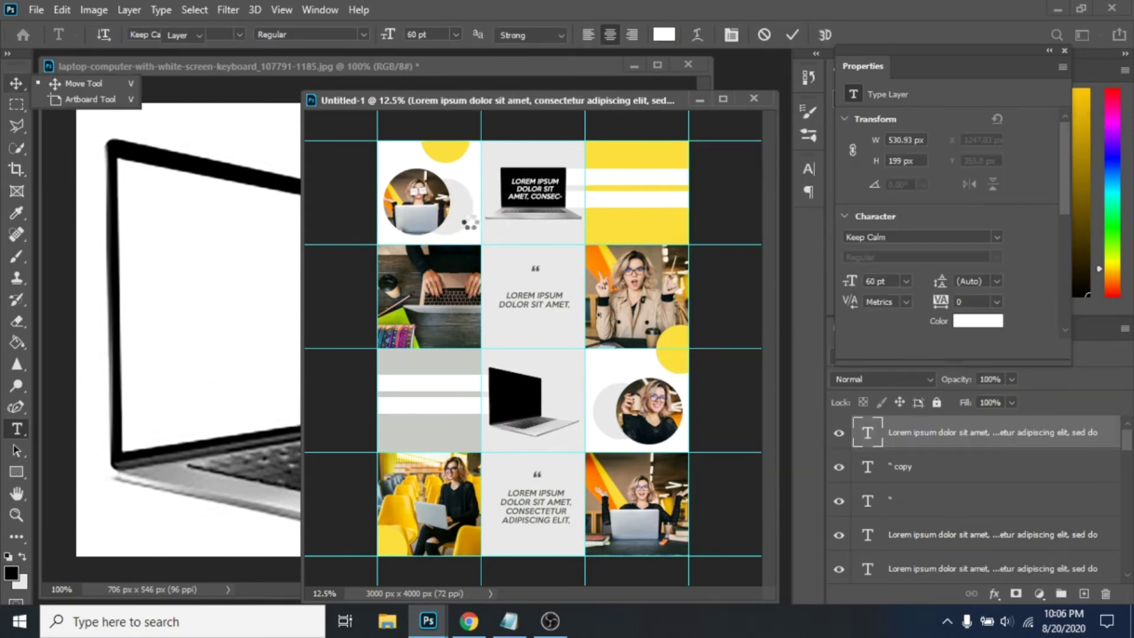
{"action": "left_click_drag", "start_coordinate": [538, 197], "coordinate": [515, 412]}
{"action": "right_click", "coordinate": [912, 432]}
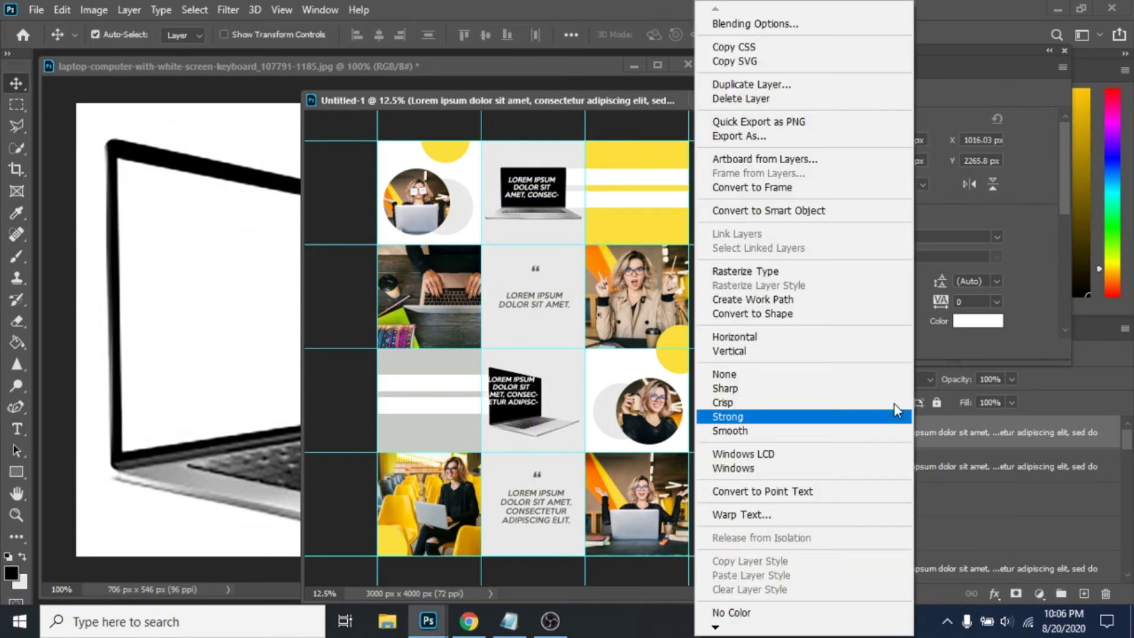
{"action": "left_click", "coordinate": [771, 273]}
Step: Warp the rasterized text to follow the perspective of the angled laptop's screen and fit inside it
{"action": "left_click", "coordinate": [16, 514]}
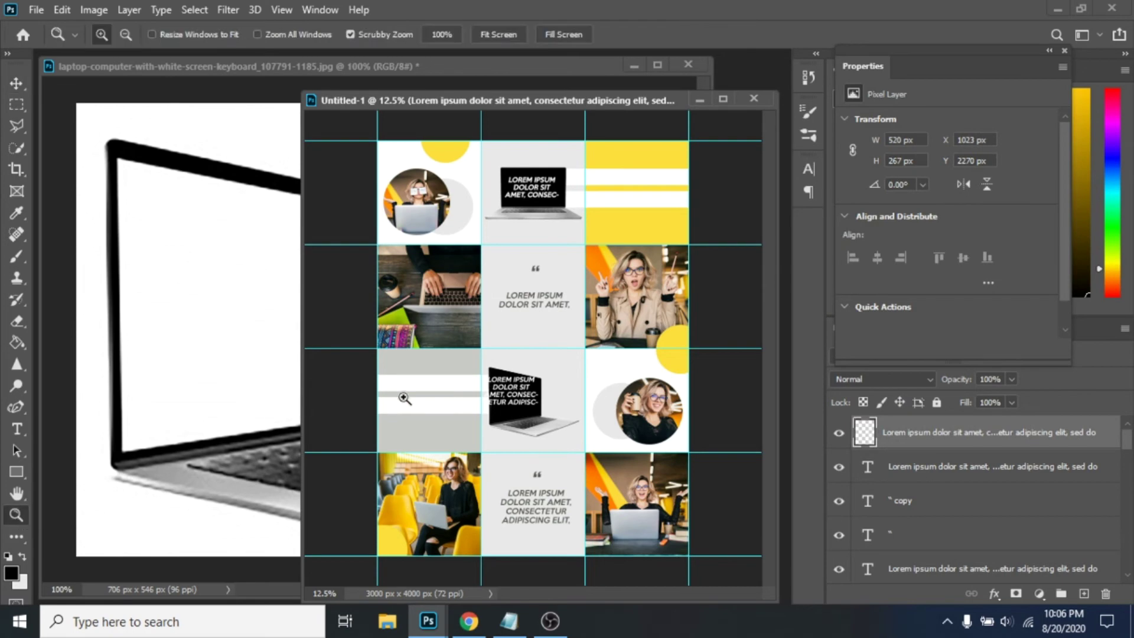
{"action": "left_click", "coordinate": [502, 380]}
{"action": "left_click", "coordinate": [502, 380]}
{"action": "left_click", "coordinate": [502, 380]}
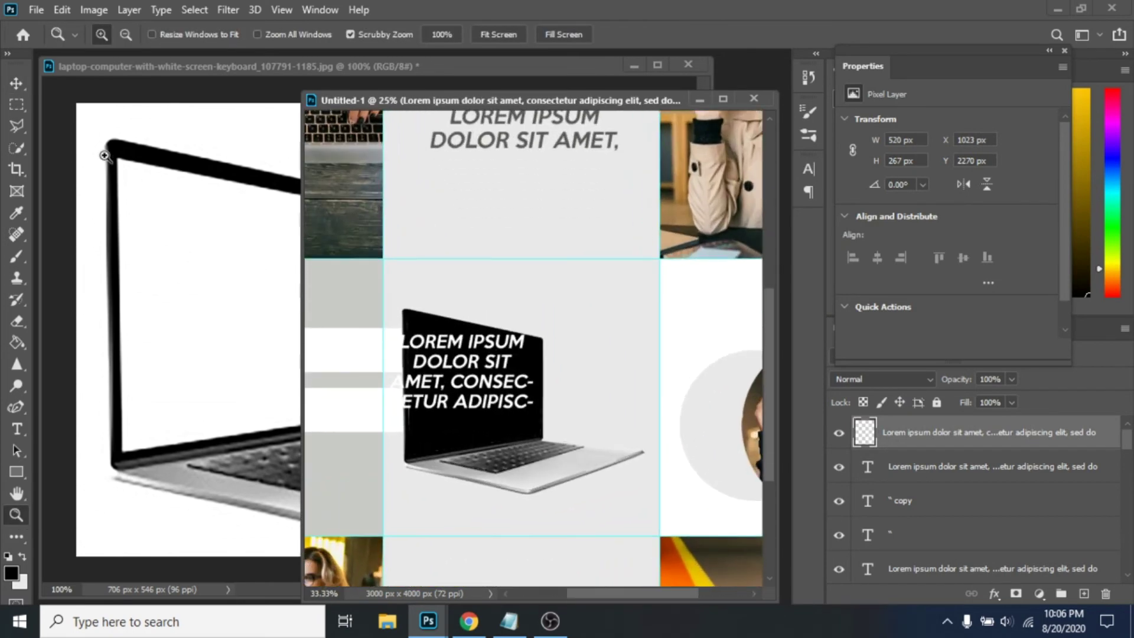
{"action": "left_click", "coordinate": [16, 83]}
{"action": "key", "text": "ctrl+t"}
{"action": "right_click", "coordinate": [493, 378]}
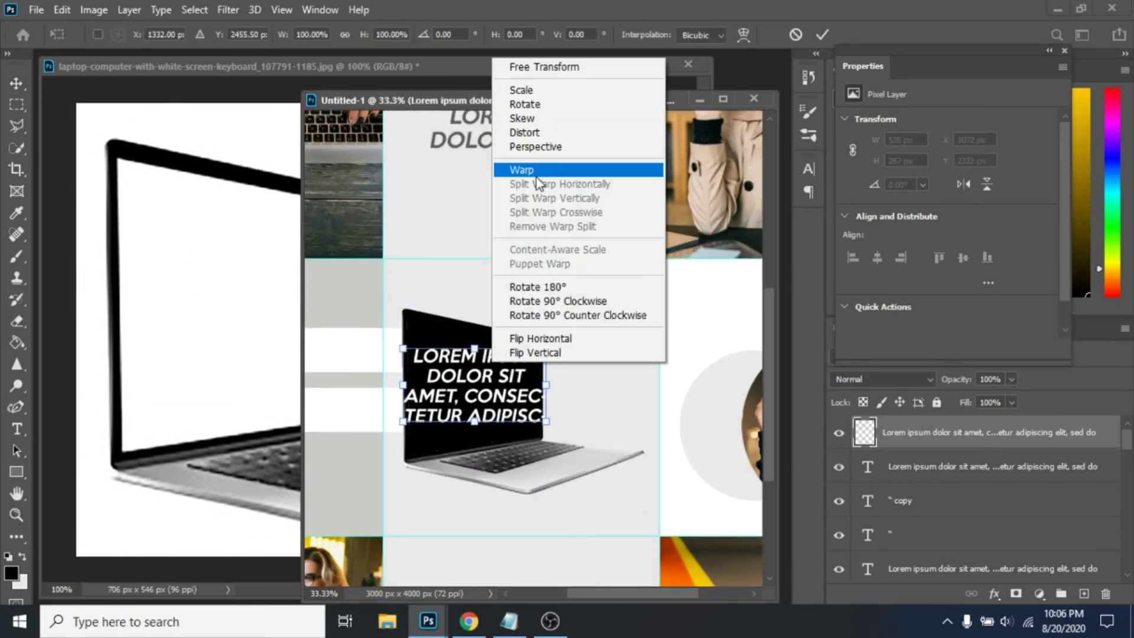
{"action": "left_click", "coordinate": [531, 167]}
{"action": "left_click_drag", "start_coordinate": [416, 340], "coordinate": [424, 328]}
{"action": "left_click_drag", "start_coordinate": [404, 421], "coordinate": [419, 435]}
{"action": "left_click_drag", "start_coordinate": [403, 397], "coordinate": [432, 399]}
{"action": "left_click_drag", "start_coordinate": [403, 372], "coordinate": [428, 375]}
{"action": "left_click_drag", "start_coordinate": [546, 373], "coordinate": [534, 375]}
{"action": "left_click_drag", "start_coordinate": [547, 423], "coordinate": [528, 422]}
{"action": "key", "text": "Return"}
{"action": "key", "text": "ctrl+minus"}
{"action": "key", "text": "ctrl+minus"}
{"action": "key", "text": "ctrl+minus"}
Step: Add the text "WRITESOMETHING" in yellow and place it on the upper white bar of the yellow cell
{"action": "key", "text": "t"}
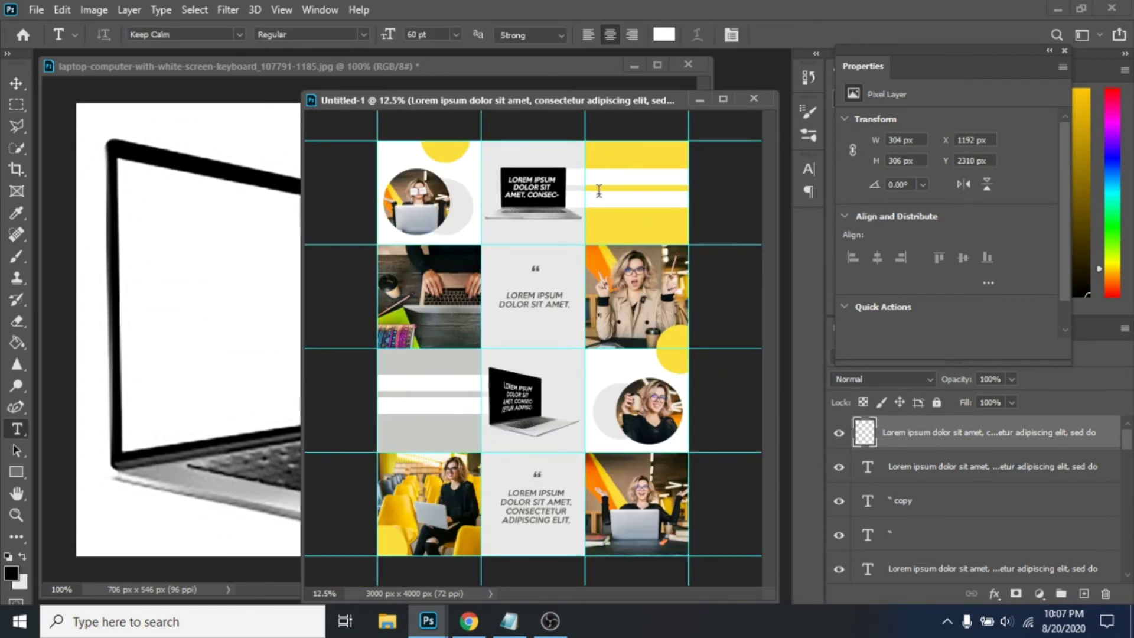
{"action": "left_click", "coordinate": [598, 191]}
{"action": "left_click", "coordinate": [641, 158]}
{"action": "key", "text": "Return"}
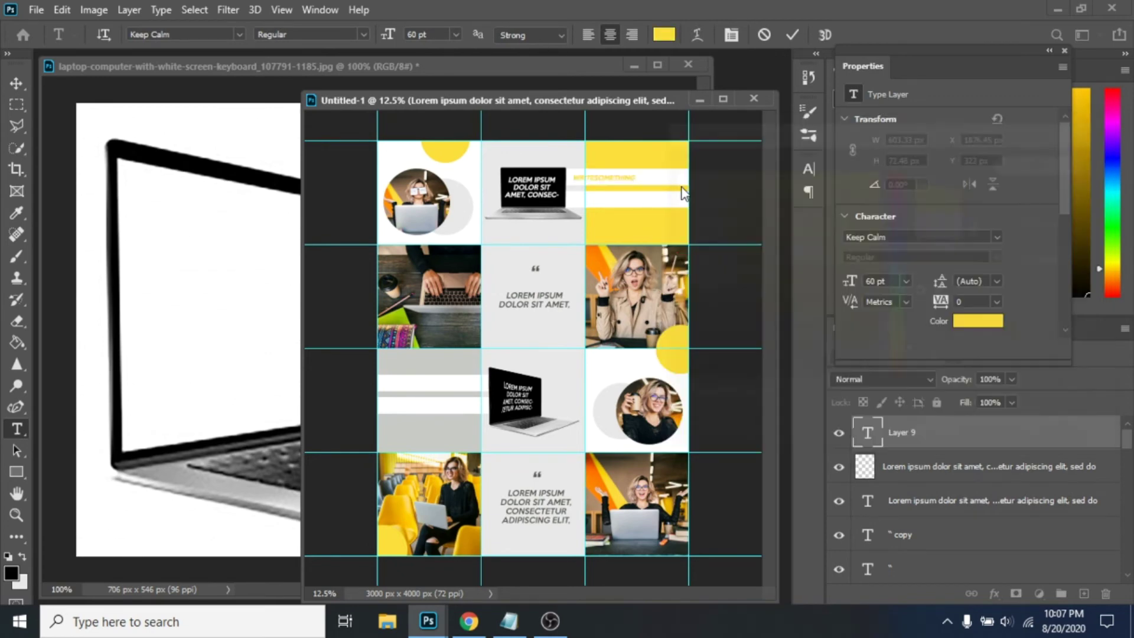
{"action": "key", "text": "ctrl+Return"}
{"action": "key", "text": "v"}
{"action": "left_click_drag", "start_coordinate": [615, 187], "coordinate": [624, 188]}
Step: Change the yellow text to "WRITE SOMETHING", enlarge it to 90 pt and fit it on the upper bar
{"action": "key", "text": "t"}
{"action": "left_click", "coordinate": [456, 35]}
{"action": "left_click", "coordinate": [426, 248]}
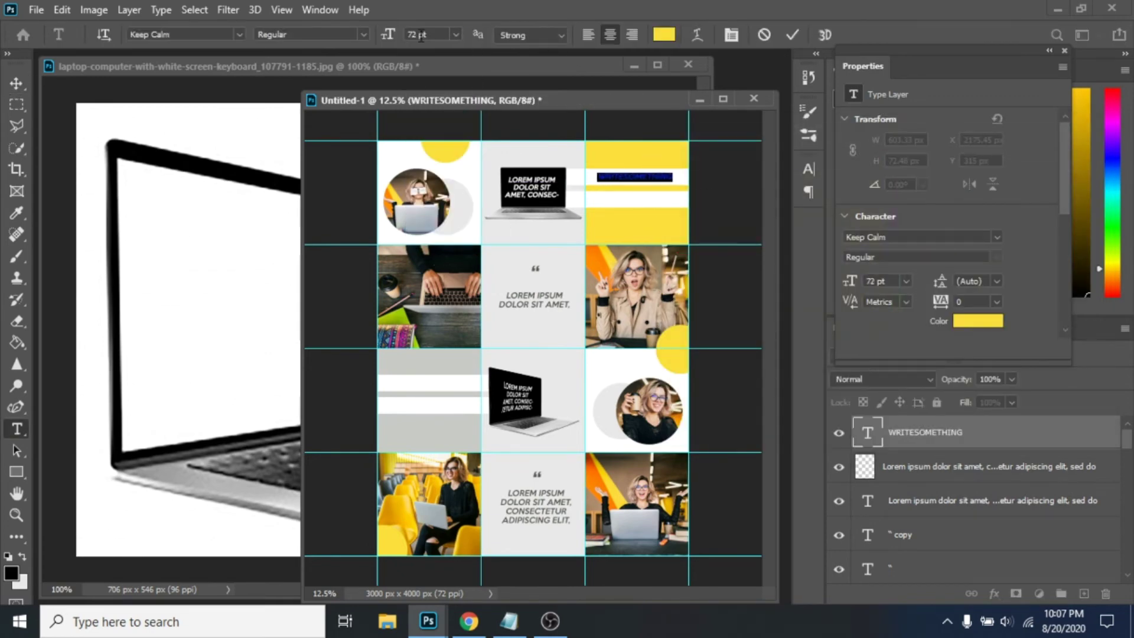
{"action": "left_click", "coordinate": [16, 83]}
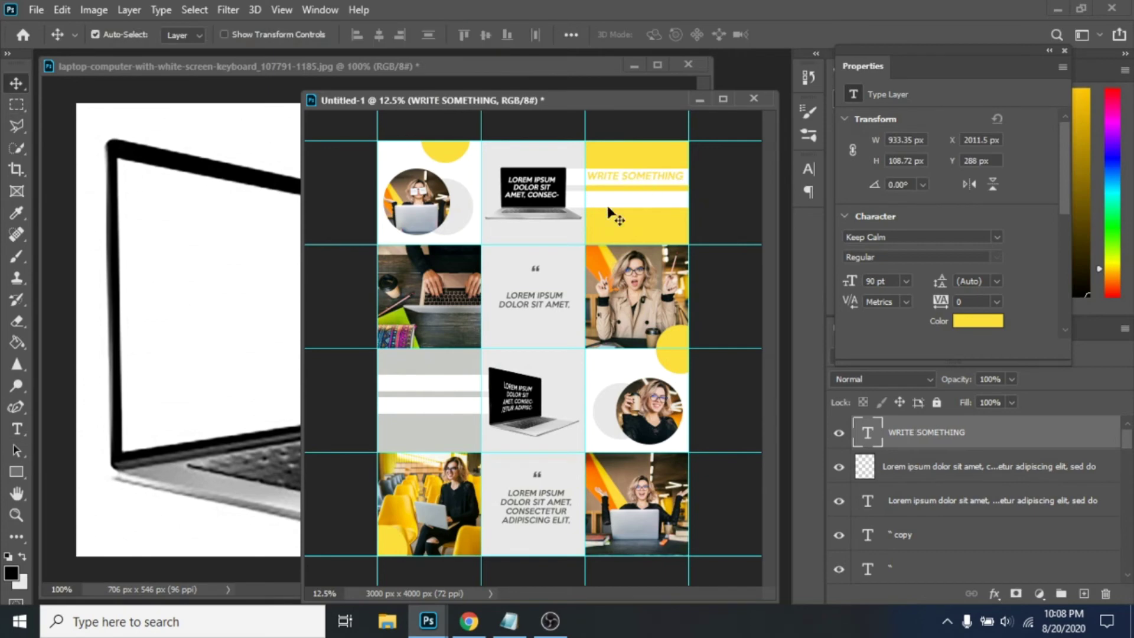
Step: Add the yellow text "HERE" on the lower white bar of the yellow cell
{"action": "key", "text": "t"}
{"action": "left_click", "coordinate": [622, 199]}
{"action": "type", "text": "HERE"}
Step: Duplicate the "WRITE SOMETHING" and "HERE" texts onto the white bars of the third-row gray cell
{"action": "left_click", "coordinate": [16, 83]}
{"action": "left_click_drag", "start_coordinate": [626, 196], "coordinate": [418, 385]}
{"action": "left_click", "coordinate": [915, 464], "text": "shift"}
{"action": "key", "text": "ctrl+j"}
Step: Sample the third-row cell's gray and apply it to the copied "WRITE SOMETHING" text
{"action": "key", "text": "i"}
{"action": "left_click", "coordinate": [414, 431]}
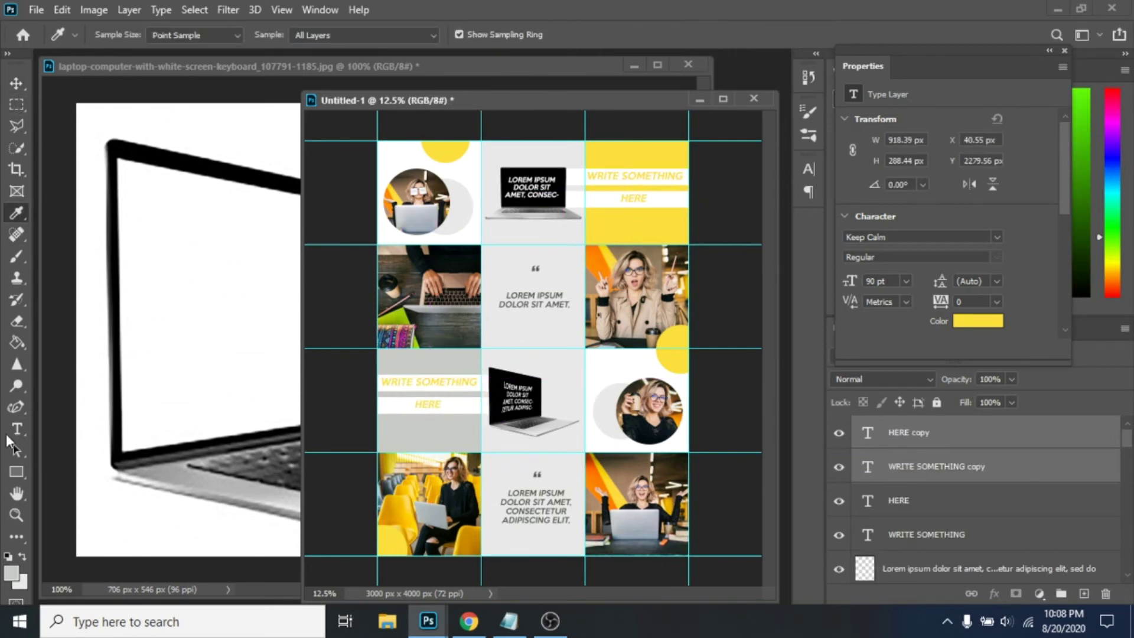
{"action": "left_click", "coordinate": [17, 428]}
{"action": "triple_click", "coordinate": [429, 381]}
{"action": "left_click", "coordinate": [12, 573]}
{"action": "key", "text": "Return"}
Step: Apply the sampled gray to the copied "HERE" text in the gray cell
{"action": "left_click", "coordinate": [16, 407]}
{"action": "left_click", "coordinate": [16, 428]}
{"action": "left_click", "coordinate": [428, 404]}
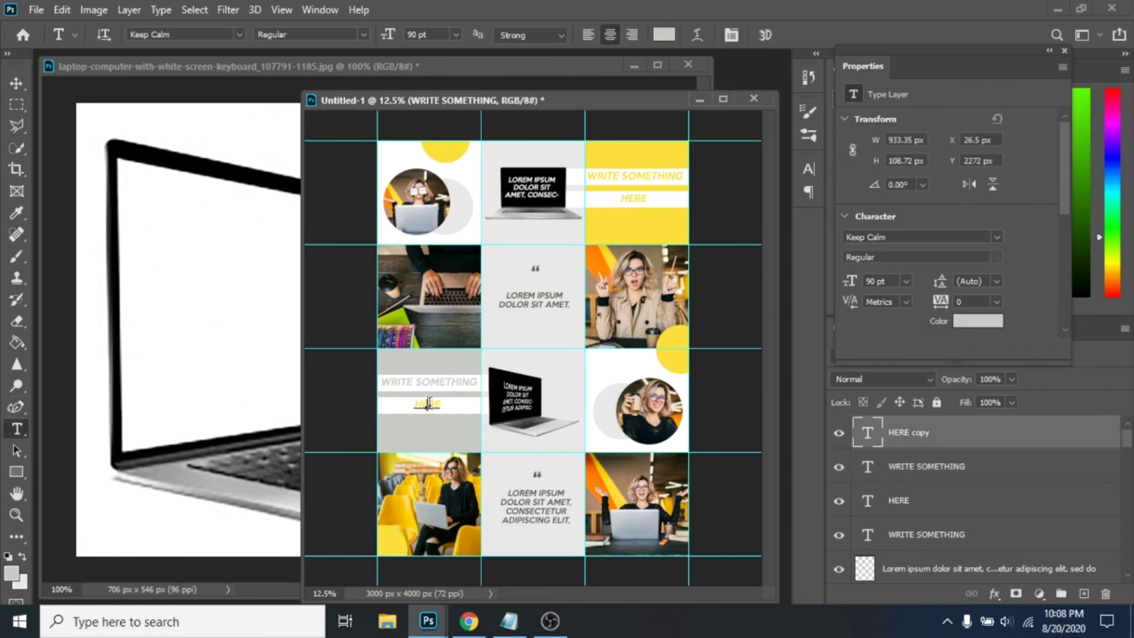
{"action": "double_click", "coordinate": [428, 404]}
{"action": "left_click", "coordinate": [11, 573]}
{"action": "key", "text": "Return"}
{"action": "left_click", "coordinate": [16, 83]}
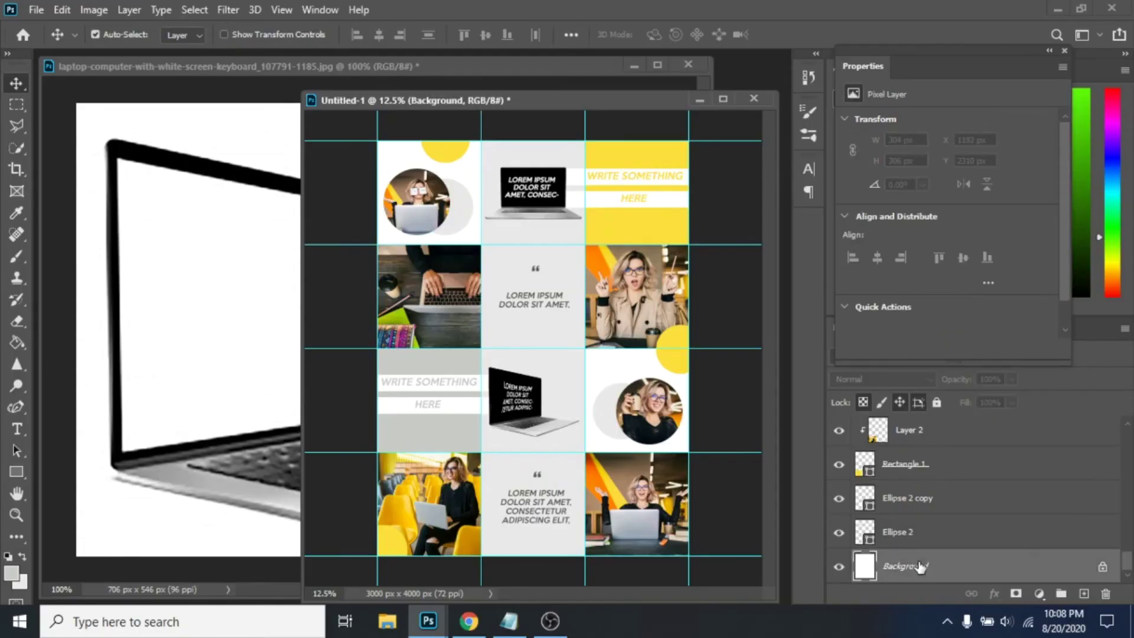
Step: Flatten all layers of the layout into the background
{"action": "right_click", "coordinate": [914, 356]}
{"action": "left_click", "coordinate": [944, 498]}
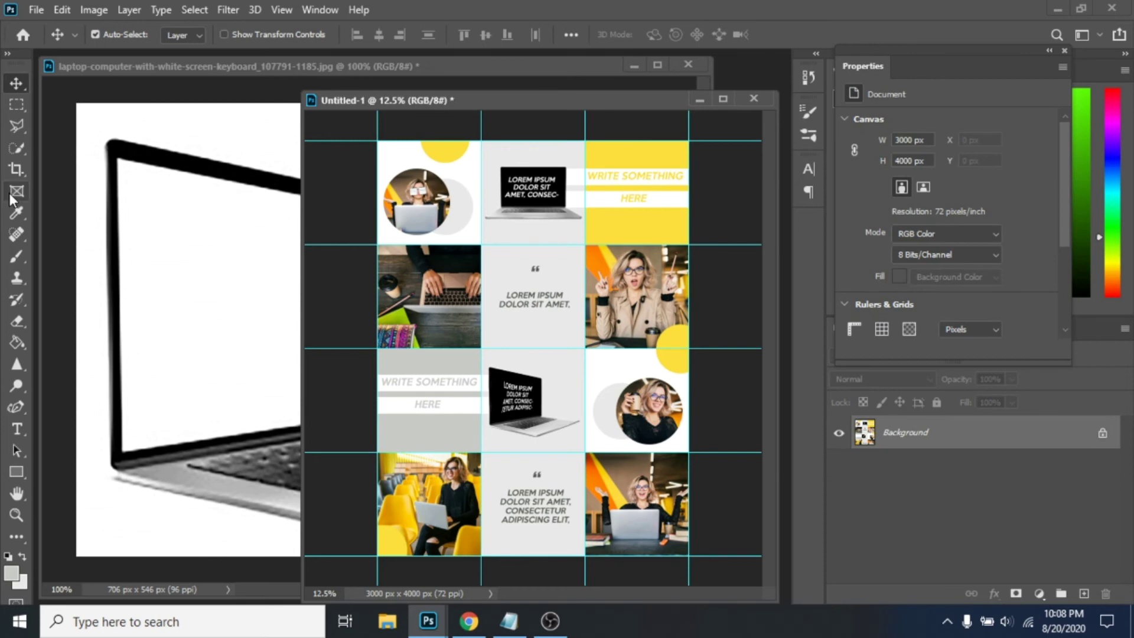
Step: Use the Slice tool to cut each cell in the grid's first two rows into its own slice along the guides
{"action": "left_click", "coordinate": [15, 171]}
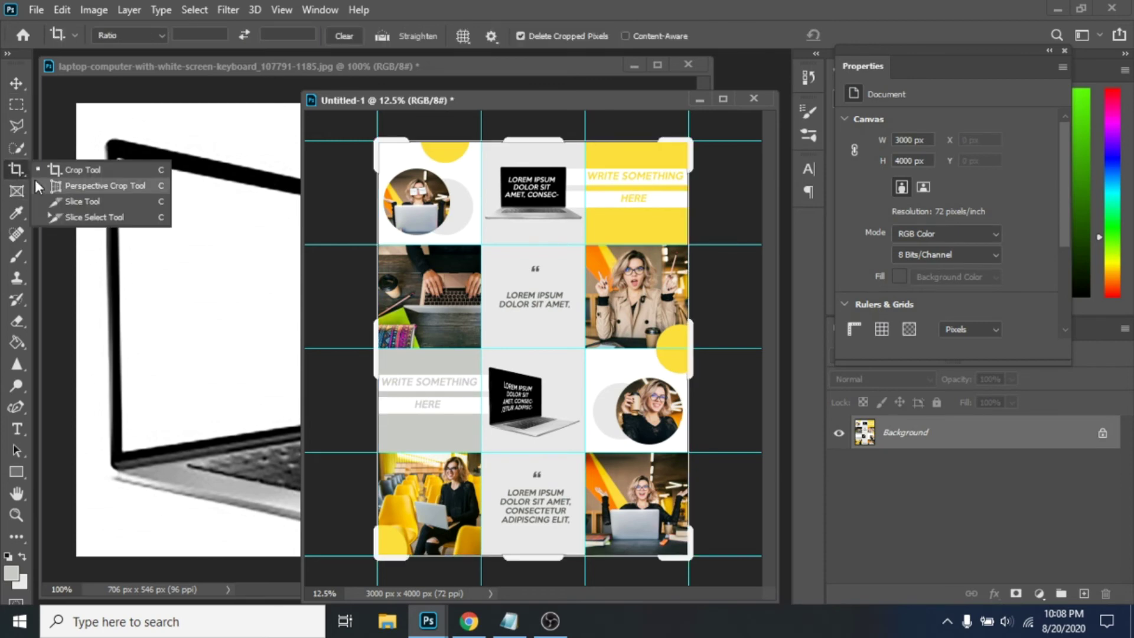
{"action": "left_click", "coordinate": [55, 201]}
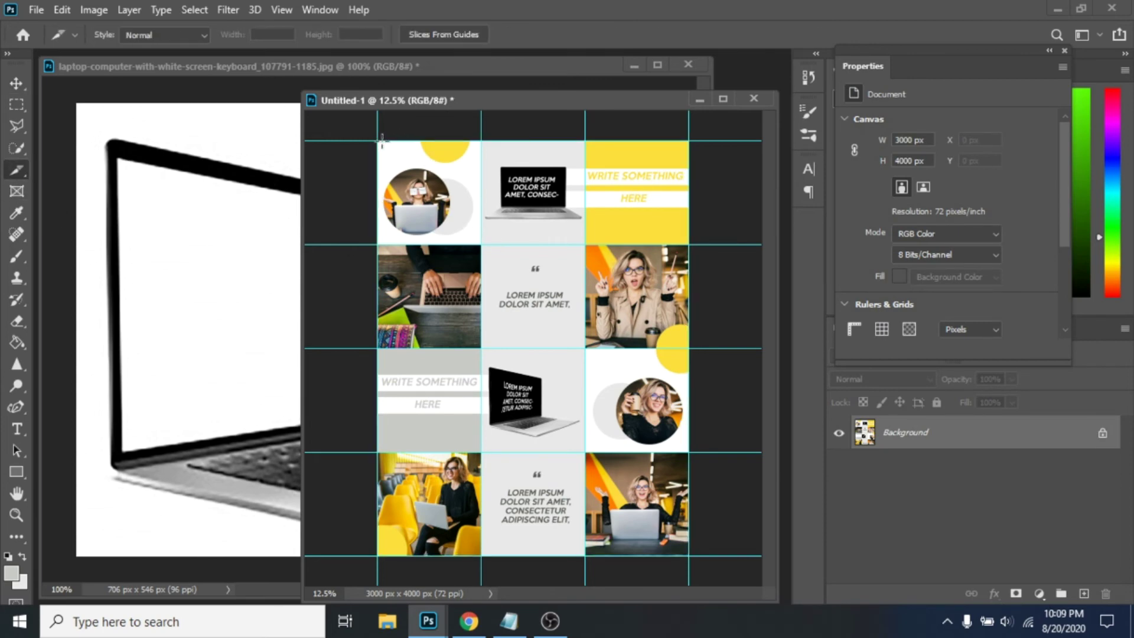
{"action": "left_click_drag", "start_coordinate": [377, 140], "coordinate": [481, 242]}
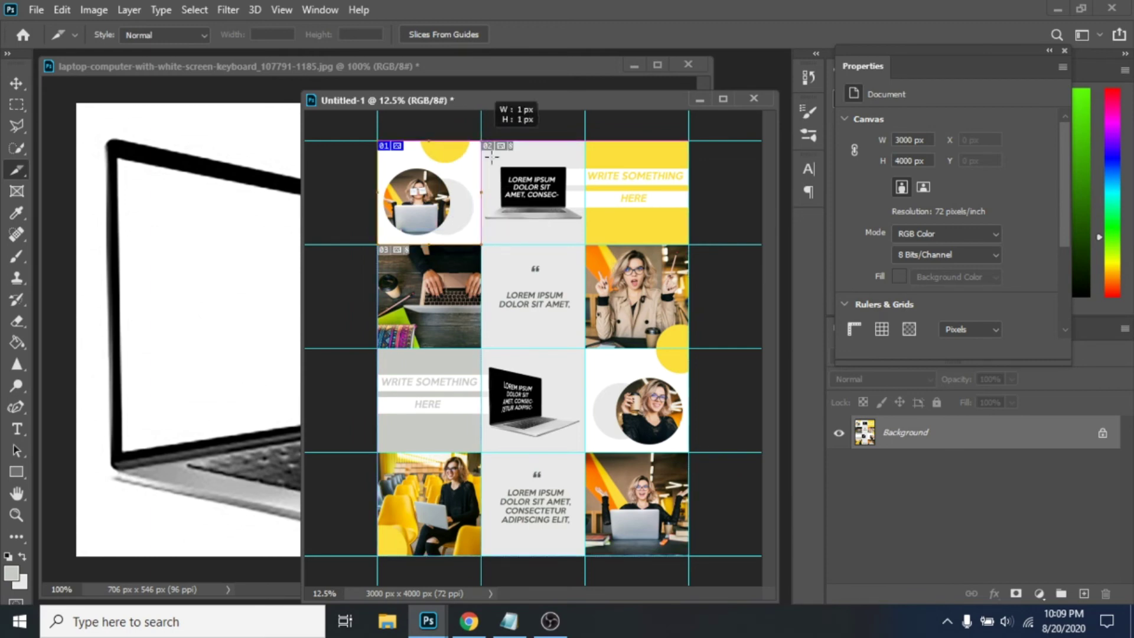
{"action": "left_click_drag", "start_coordinate": [491, 156], "coordinate": [585, 244]}
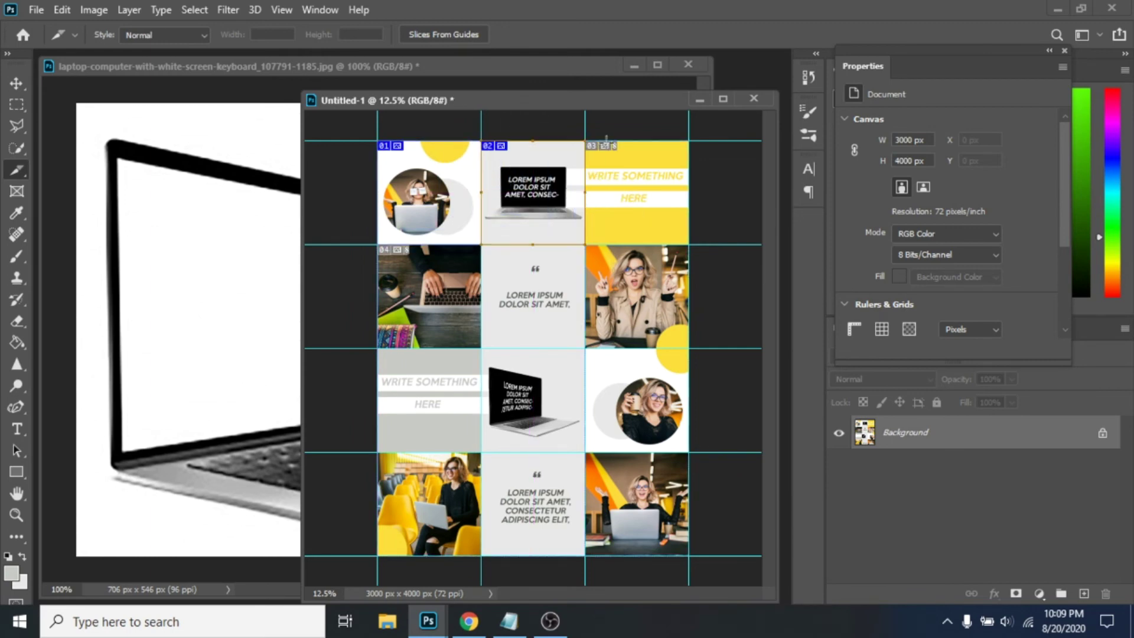
{"action": "left_click_drag", "start_coordinate": [658, 221], "coordinate": [688, 243]}
{"action": "left_click_drag", "start_coordinate": [452, 320], "coordinate": [481, 347]}
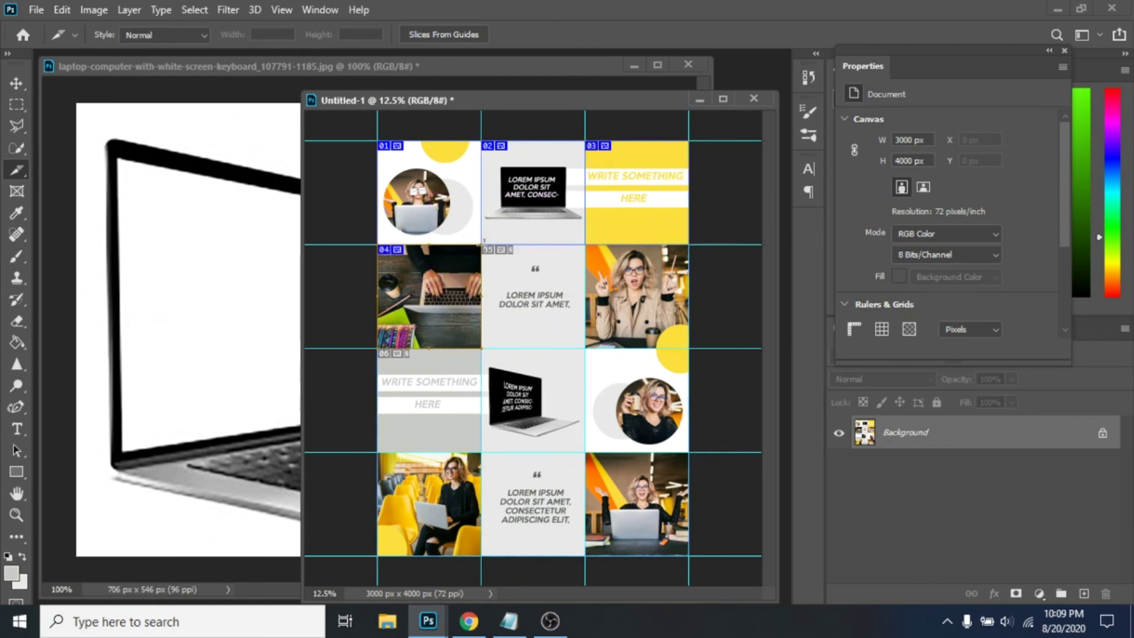
{"action": "left_click_drag", "start_coordinate": [575, 341], "coordinate": [584, 348]}
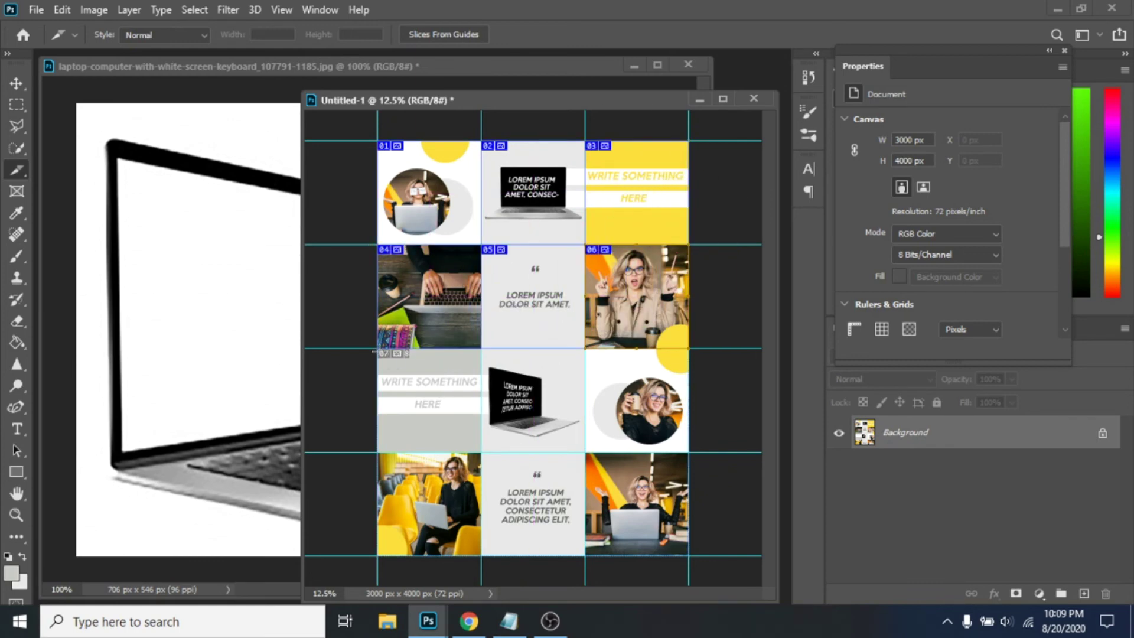
Step: Slice each cell of the third and fourth grid rows separately along the guides
{"action": "left_click_drag", "start_coordinate": [376, 349], "coordinate": [482, 451]}
{"action": "left_click_drag", "start_coordinate": [481, 349], "coordinate": [585, 451]}
{"action": "left_click_drag", "start_coordinate": [584, 348], "coordinate": [688, 452]}
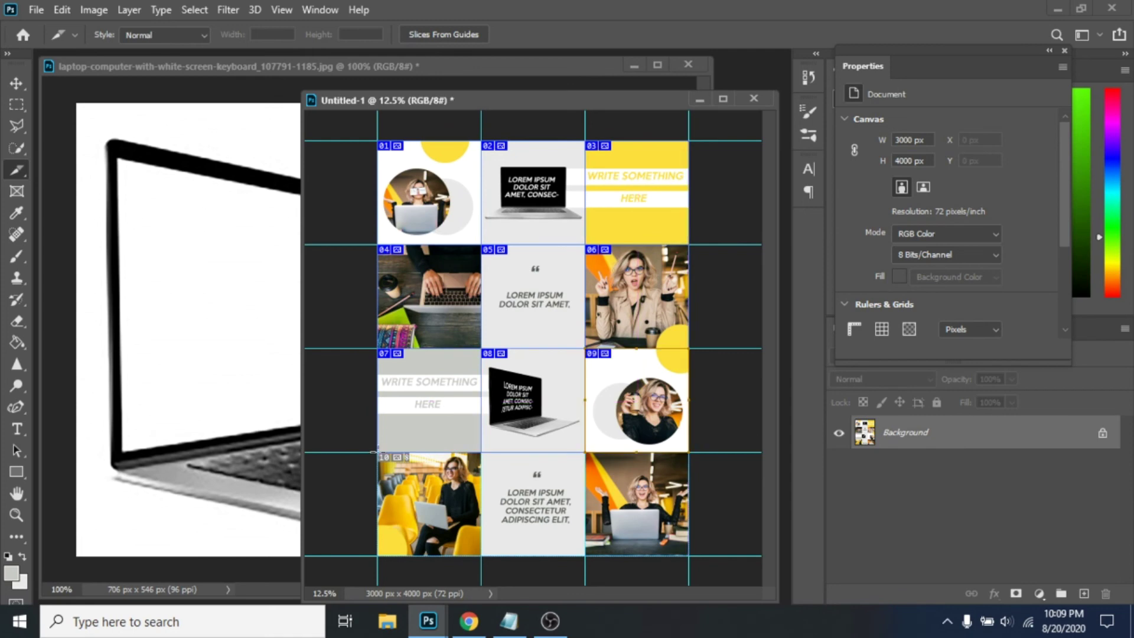
{"action": "left_click_drag", "start_coordinate": [376, 453], "coordinate": [481, 556]}
{"action": "left_click_drag", "start_coordinate": [481, 452], "coordinate": [584, 555]}
{"action": "mouse_move", "coordinate": [585, 452]}
{"action": "left_mouse_down"}
{"action": "mouse_move", "coordinate": [697, 565]}
{"action": "mouse_move", "coordinate": [688, 556]}
{"action": "left_mouse_up"}
Step: Open the sliced layout in the Save for Web (Legacy) export and zoom out its preview
{"action": "left_click", "coordinate": [37, 15]}
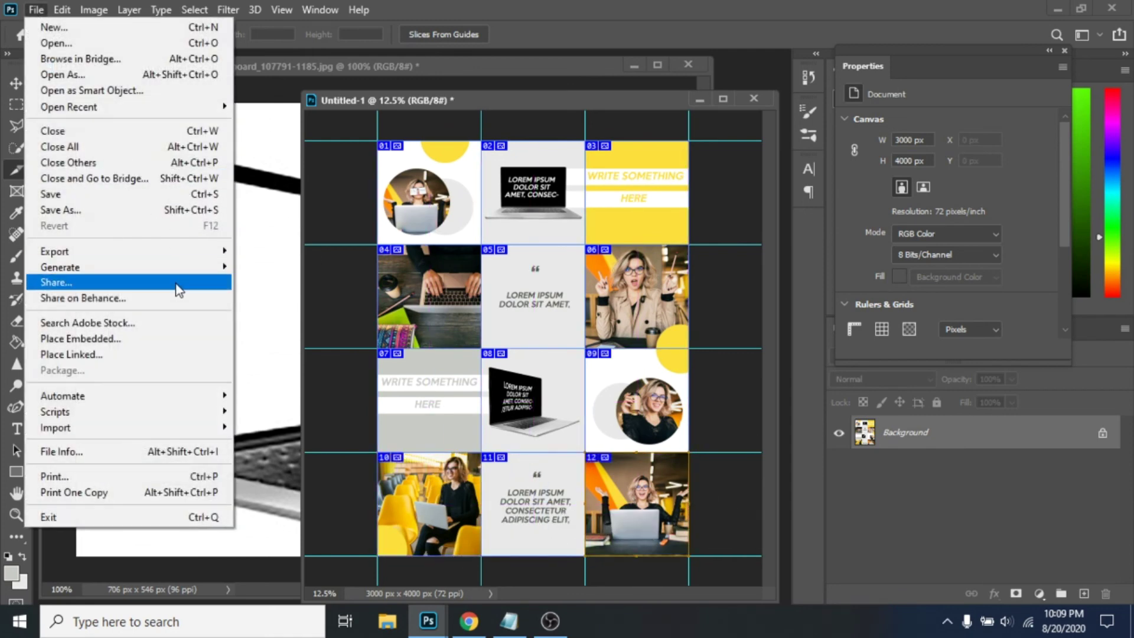
{"action": "mouse_move", "coordinate": [201, 261]}
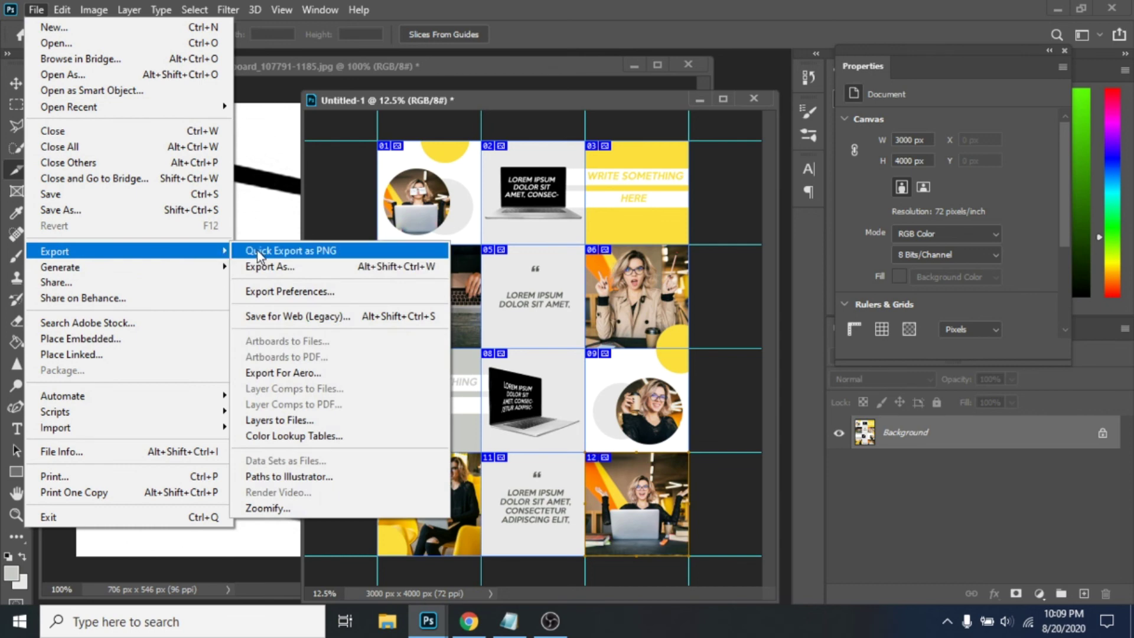
{"action": "left_click", "coordinate": [310, 316]}
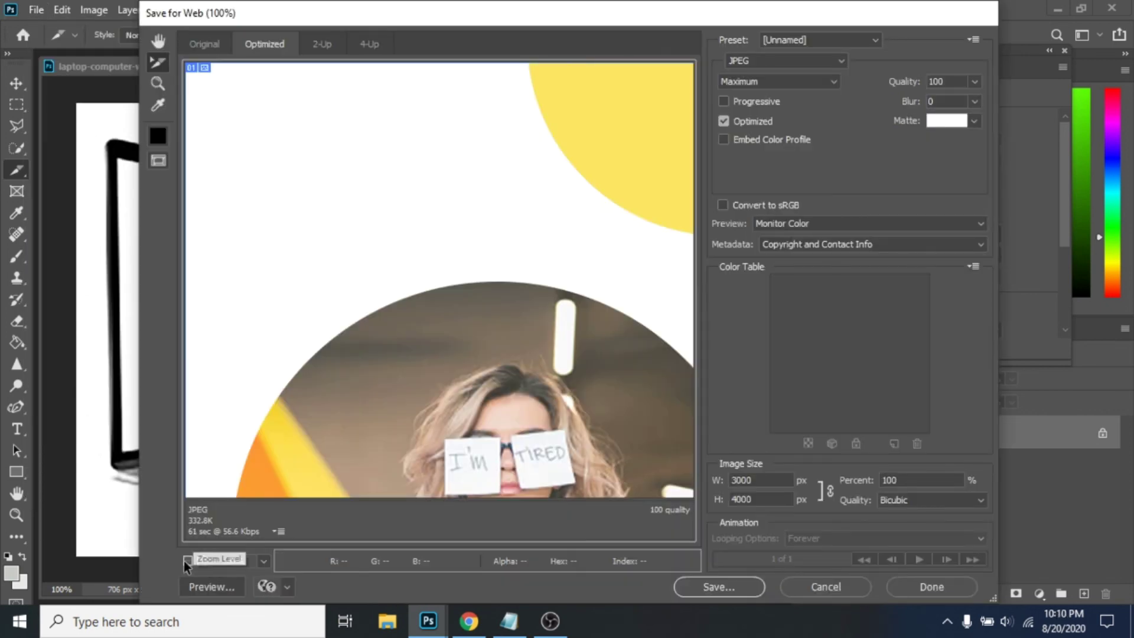
{"action": "left_click", "coordinate": [187, 560]}
{"action": "left_click", "coordinate": [187, 559]}
{"action": "left_click", "coordinate": [187, 559]}
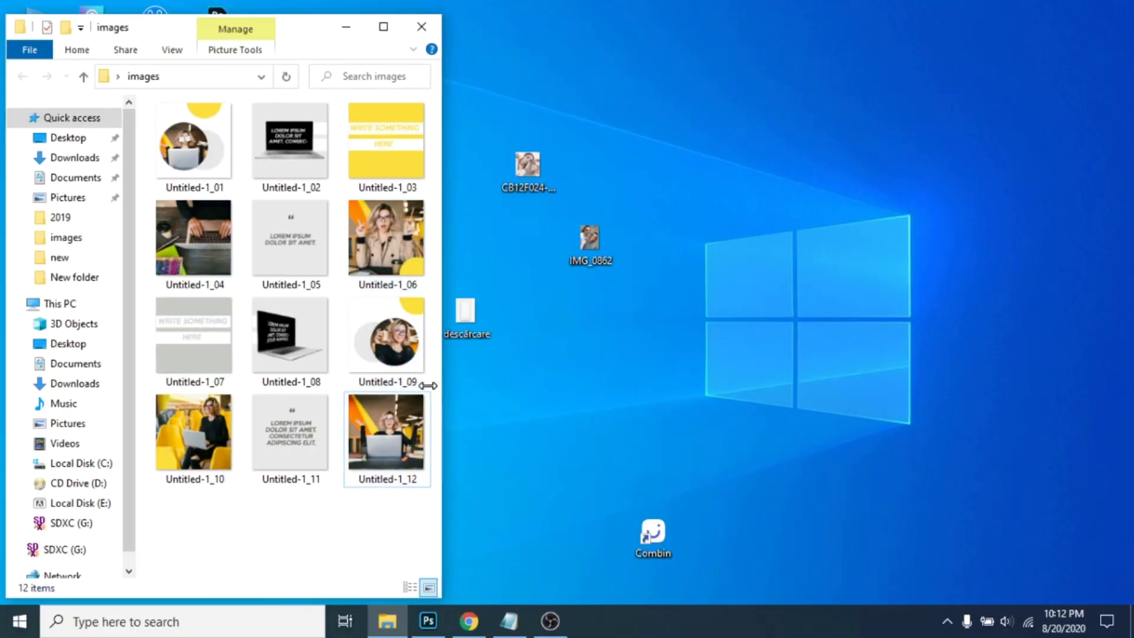
Step: Widen the File Explorer window of the images folder slightly to view the exported slices
{"action": "left_click_drag", "start_coordinate": [428, 385], "coordinate": [454, 378]}
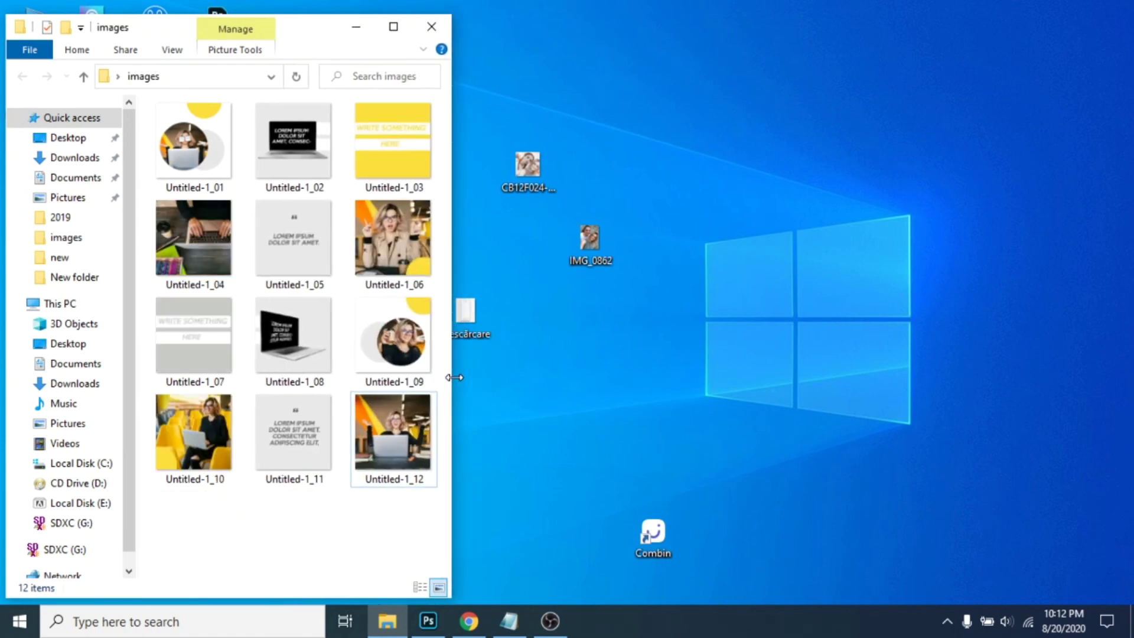